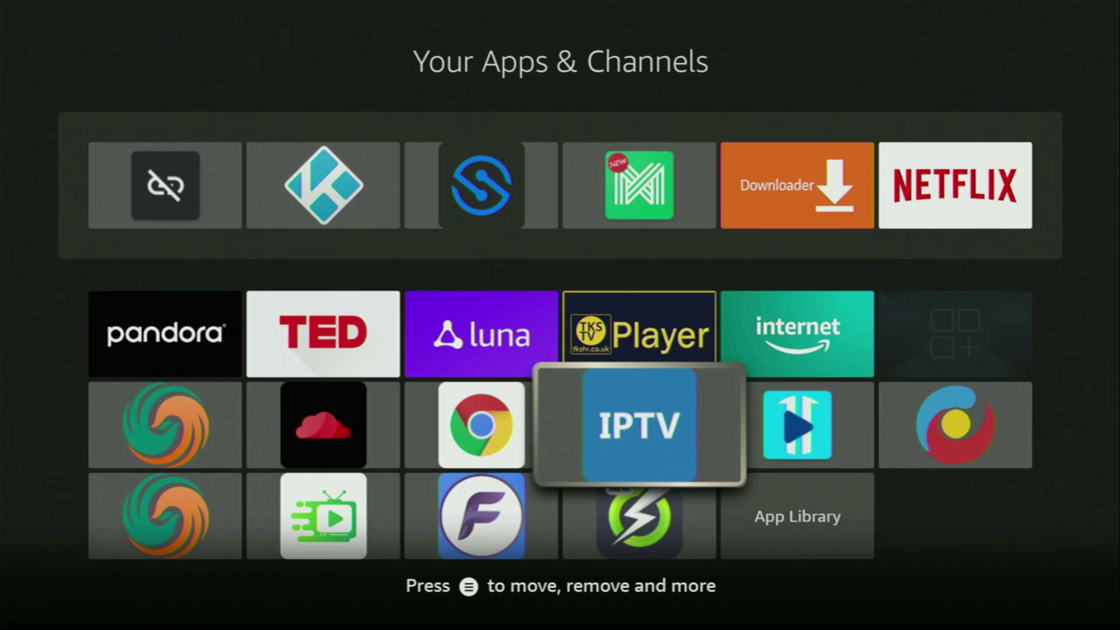
Open the IPTV app from the installed apps and view its Playlists screen
key(Return)
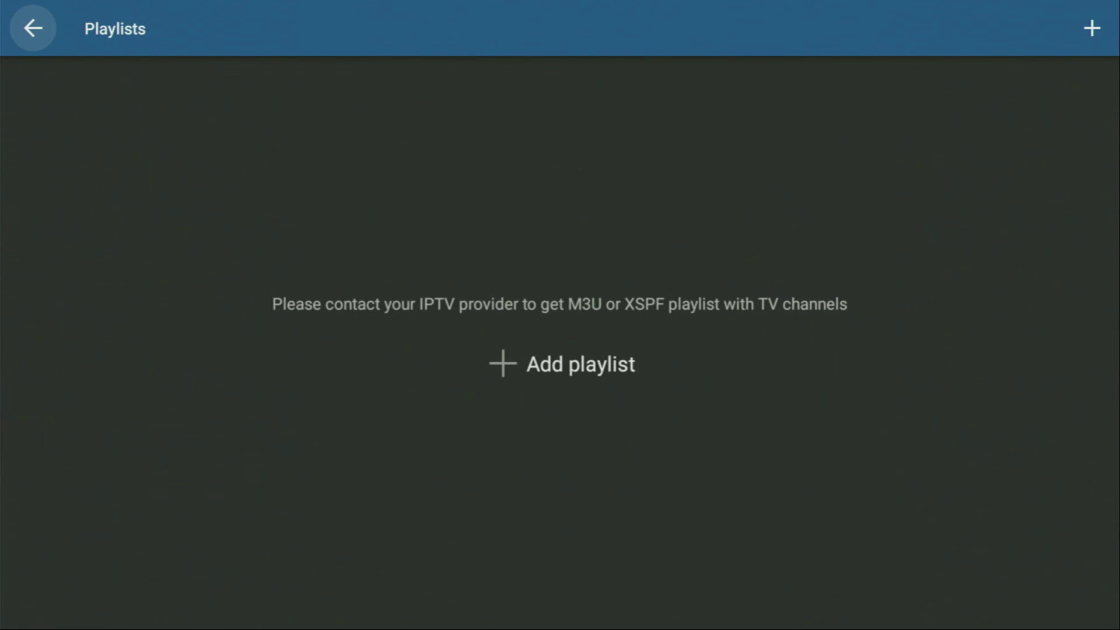
key(Down)
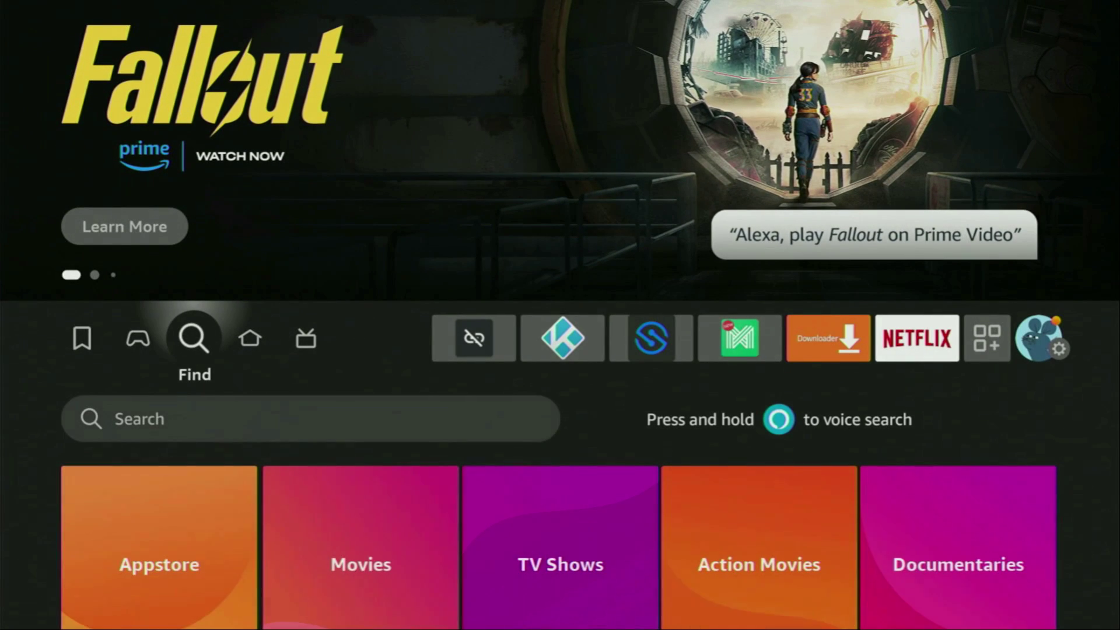
Open the Fire TV search and enter "Do" as the search text
key(Down)
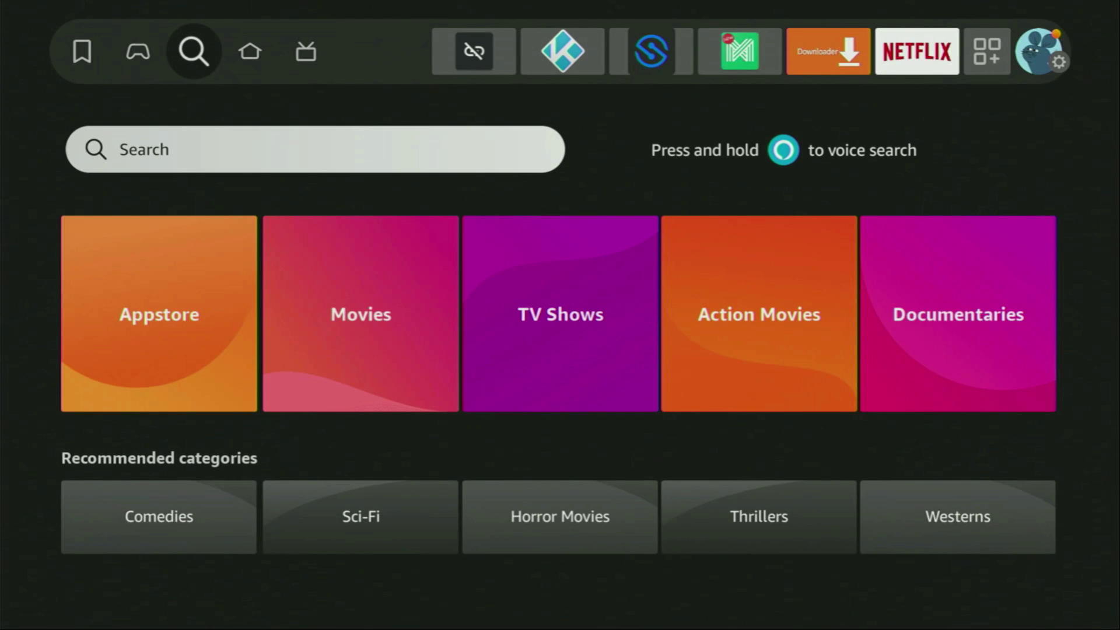
key(Return)
key(Right)
key(Right)
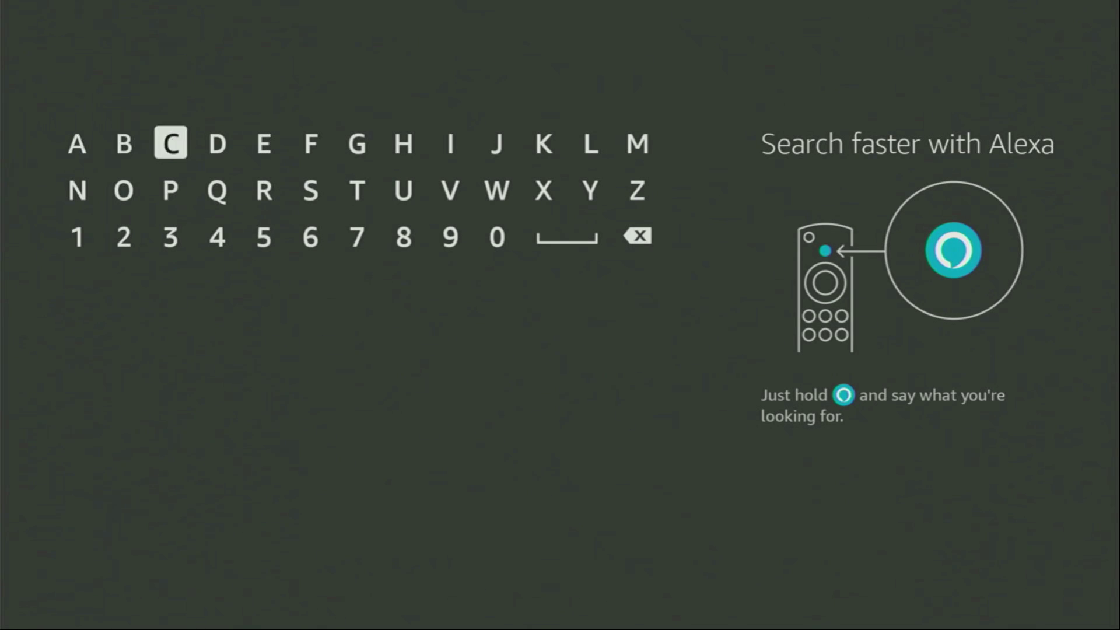
key(Right)
key(Return)
key(Down)
key(Left)
key(Left)
key(Return)
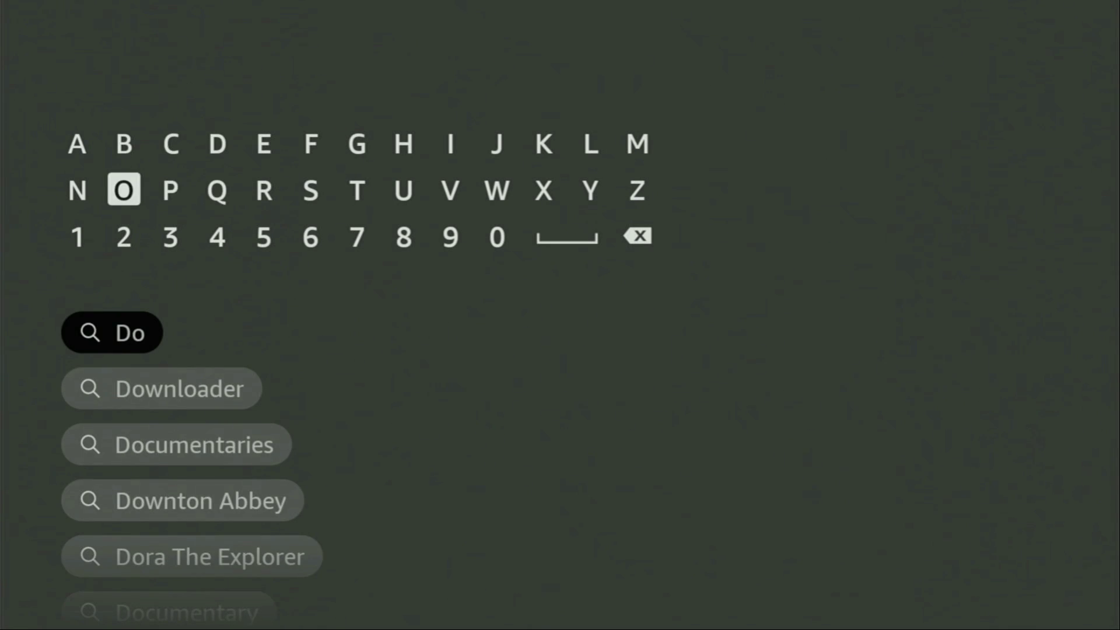
Choose the Downloader search suggestion and open the Downloader app from the results
key(Down)
key(Down)
key(Down)
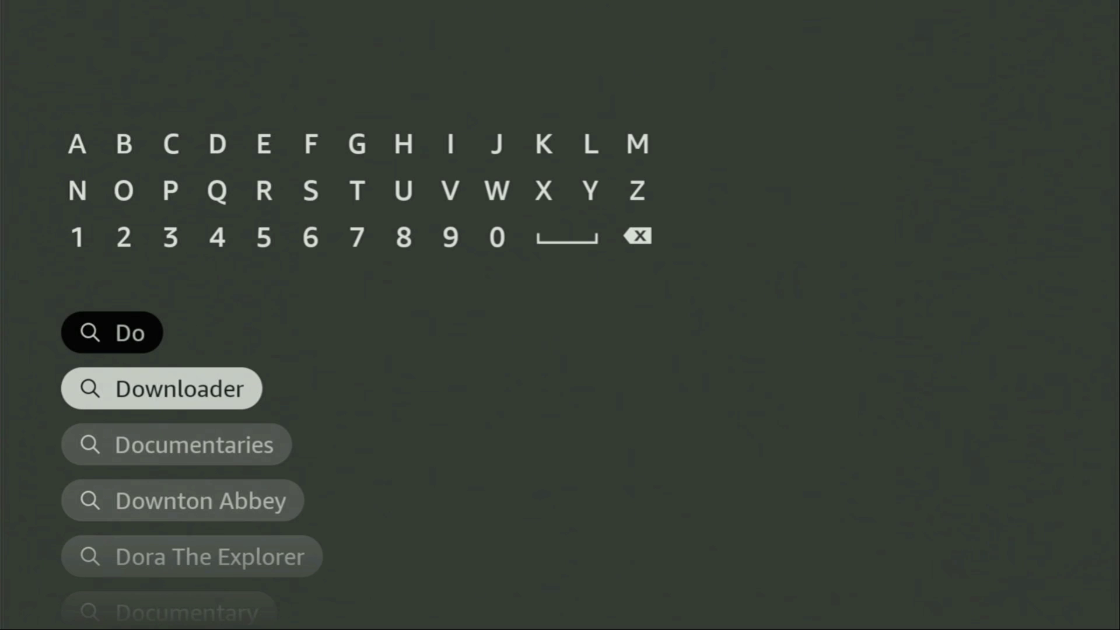
key(Return)
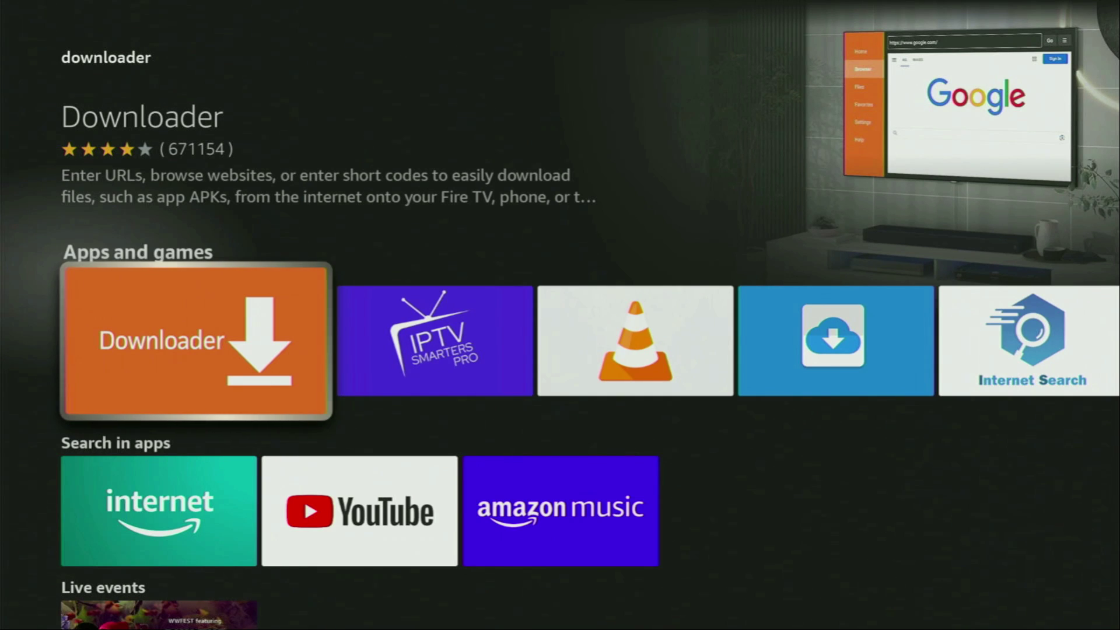
key(Return)
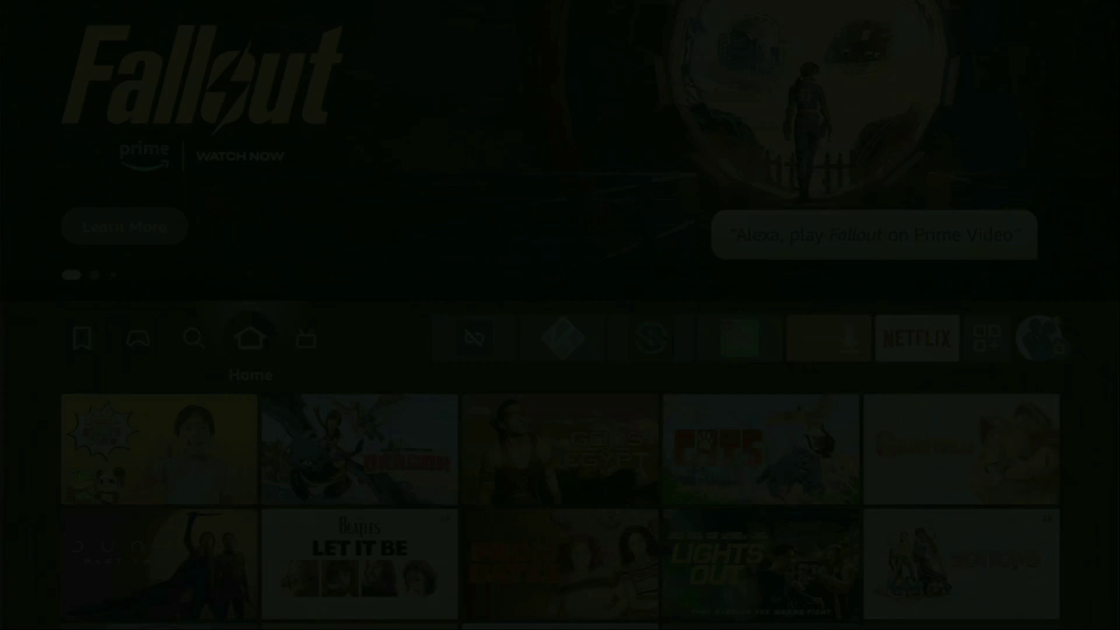
Open the My Fire TV section of the Fire TV settings from the home screen
key(Right)
key(Right)
key(Right)
key(Right)
key(Right)
key(Right)
key(Right)
key(Right)
key(Right)
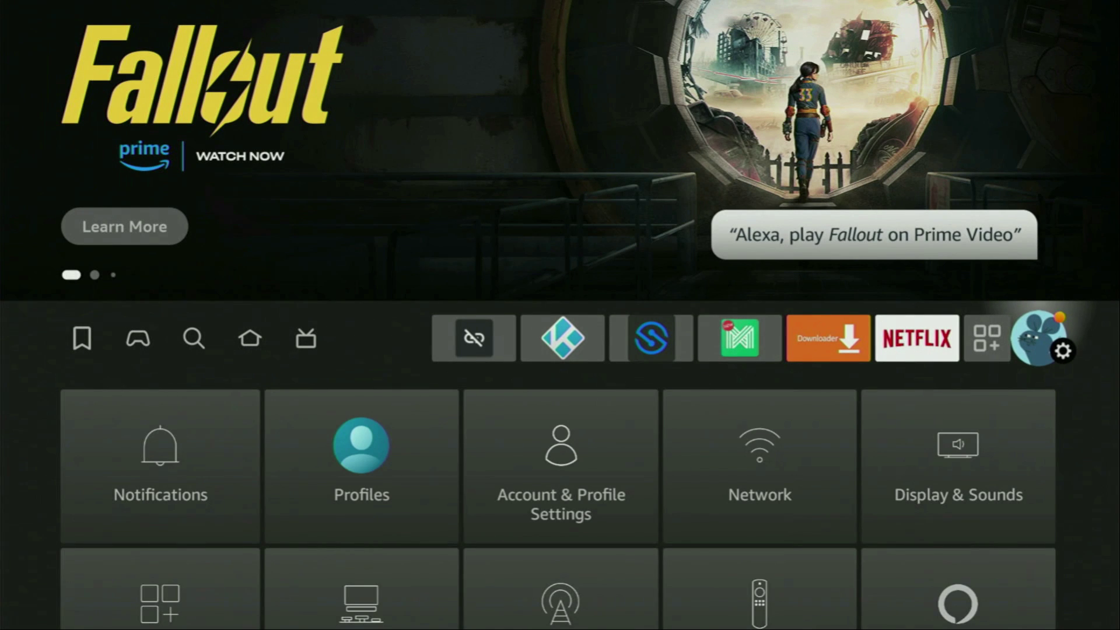
key(Down)
key(Down)
key(Down)
key(Right)
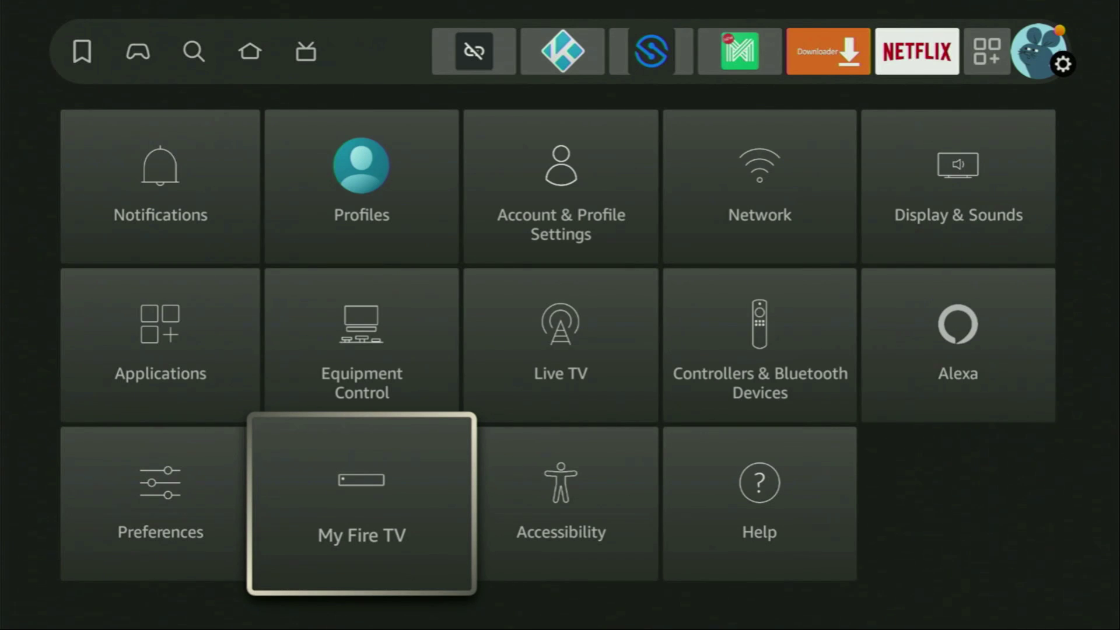
key(Return)
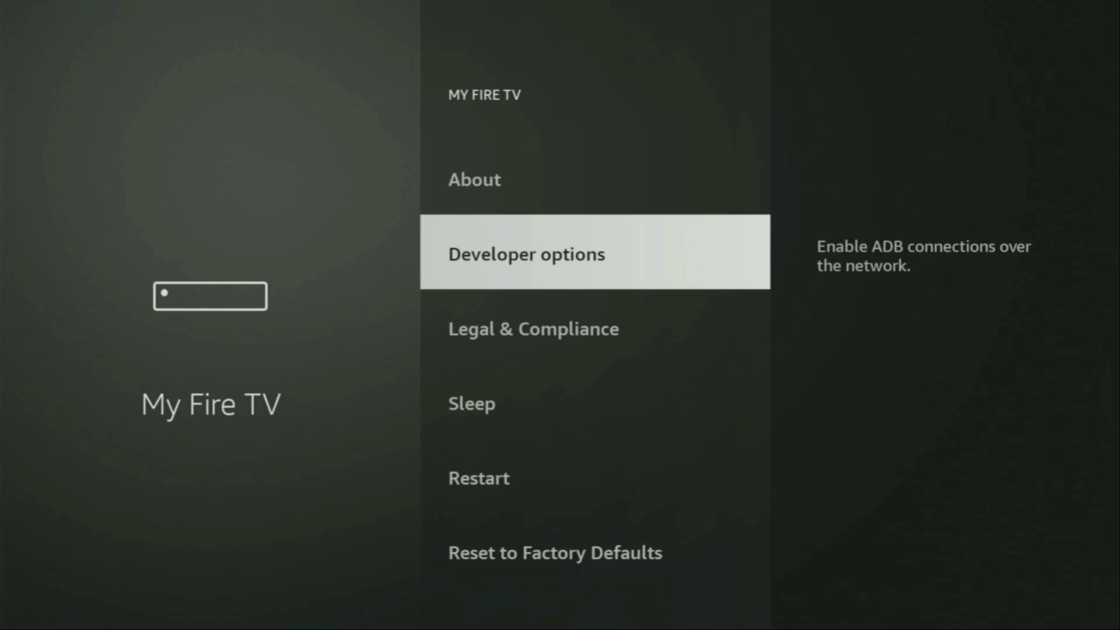
Select the Fire TV Stick 4K Max entry under About, and return to the My Fire TV options
key(Up)
key(Return)
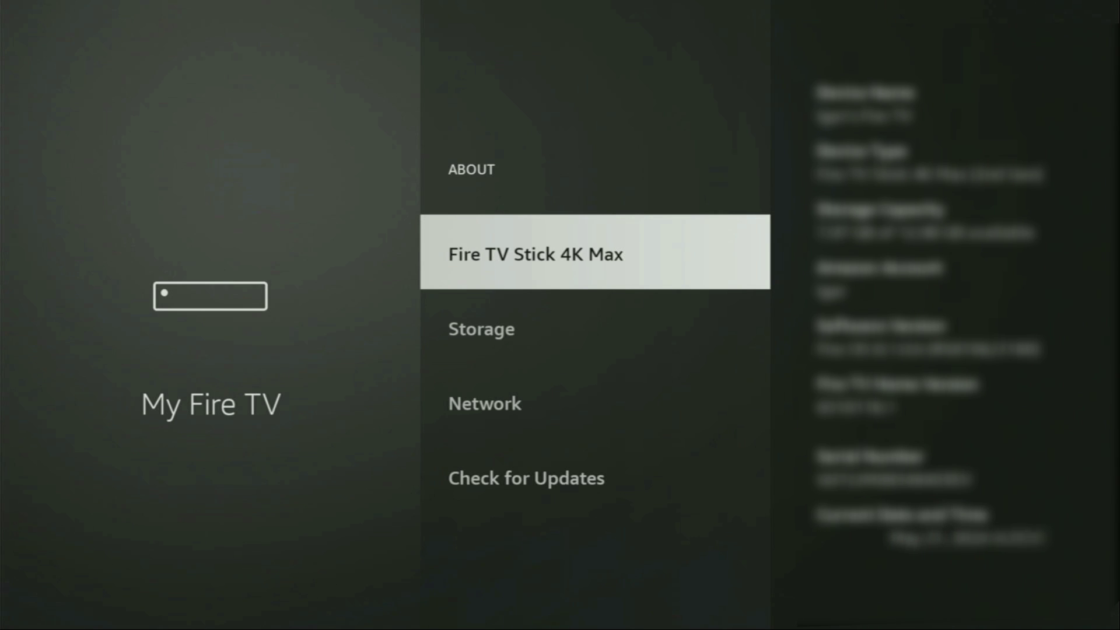
key(Return)
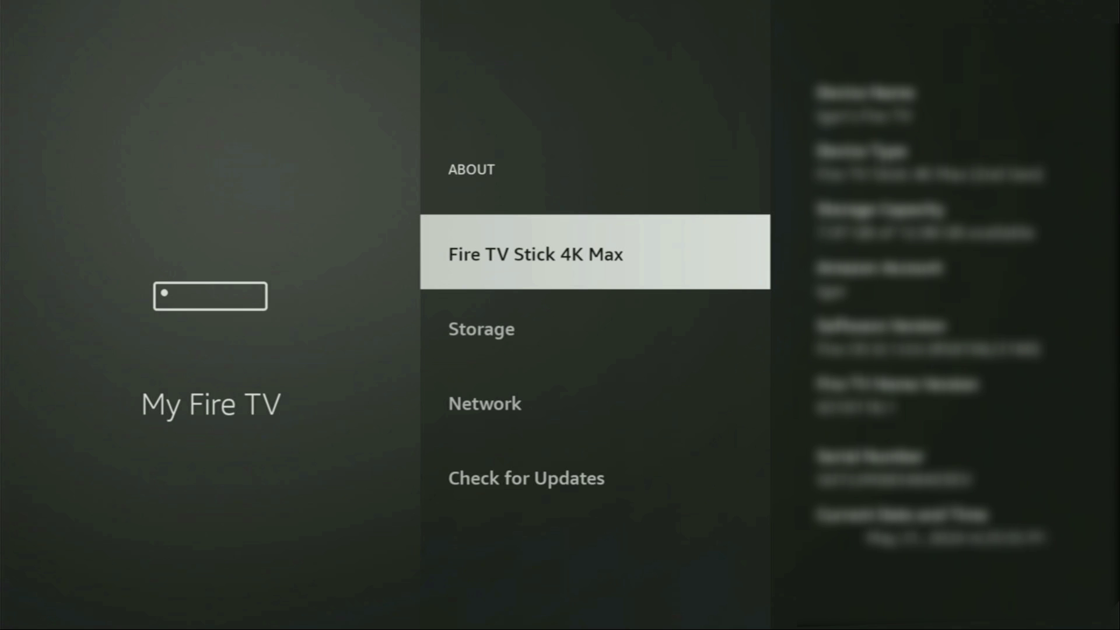
key(Escape)
Open Developer options and make sure ADB debugging is set to ON
key(Down)
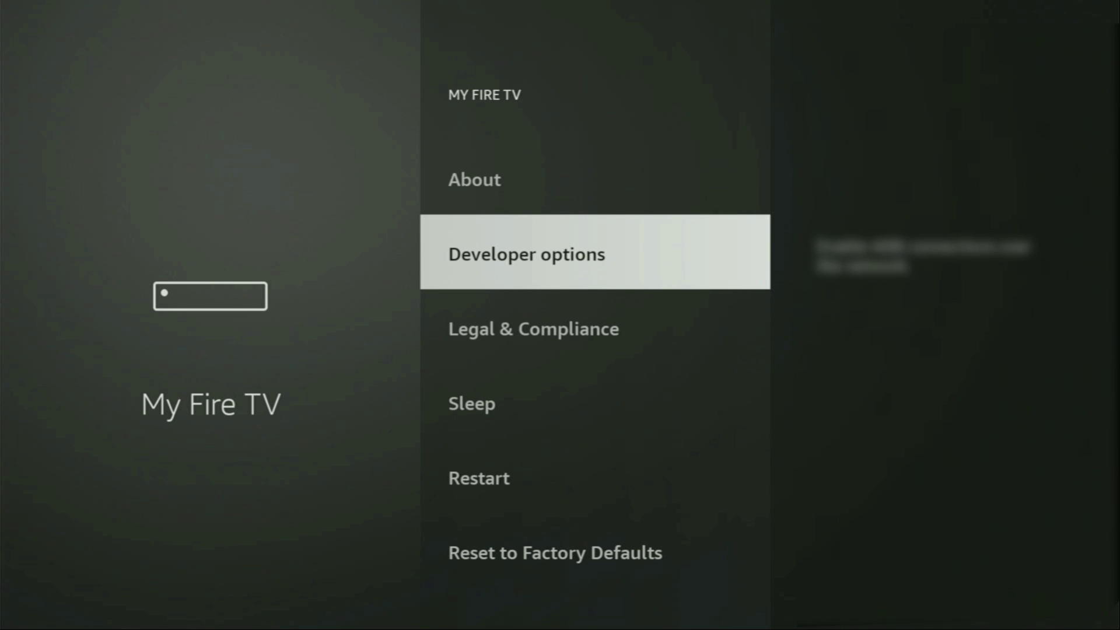
key(Return)
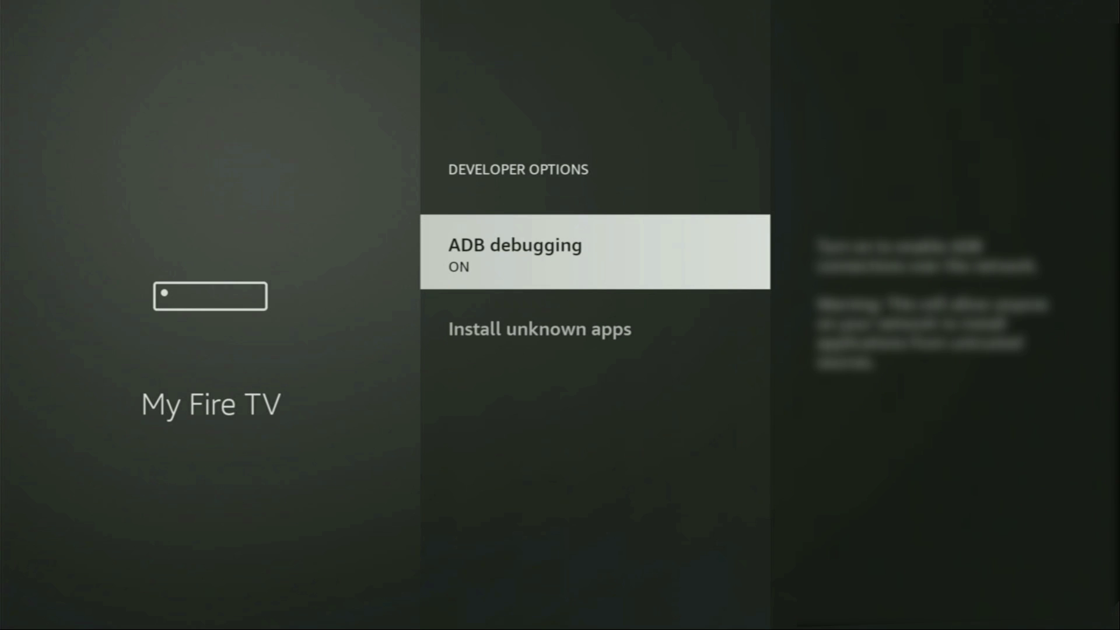
key(Return)
key(Return)
Open Install unknown apps and make sure the permission for Downloader is set to ON
key(Down)
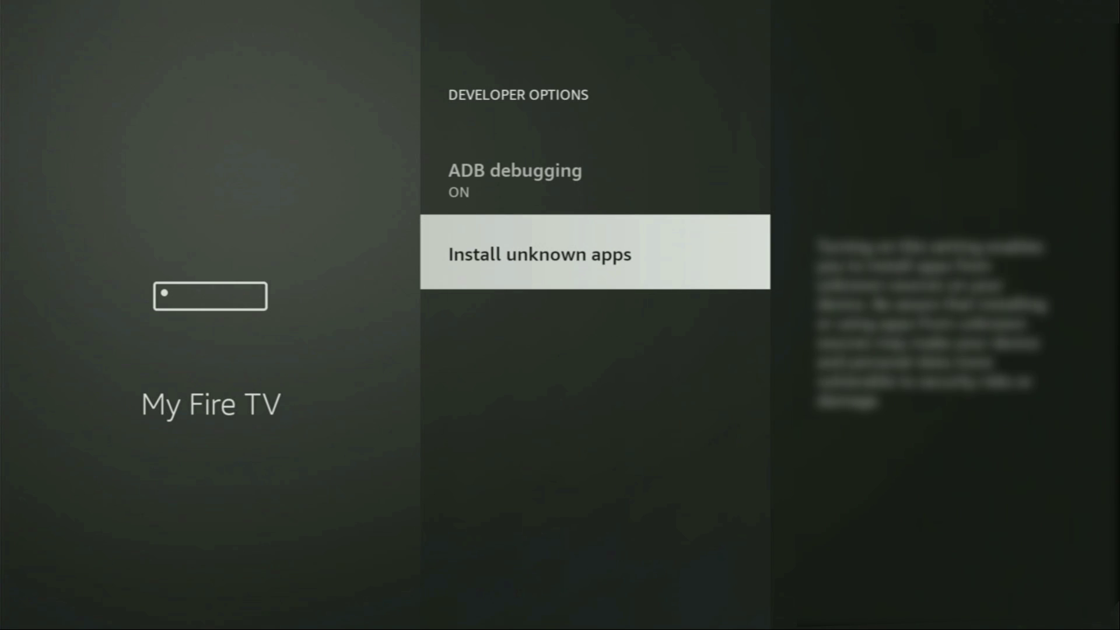
key(Return)
key(Down)
key(Down)
key(Down)
key(Down)
key(Down)
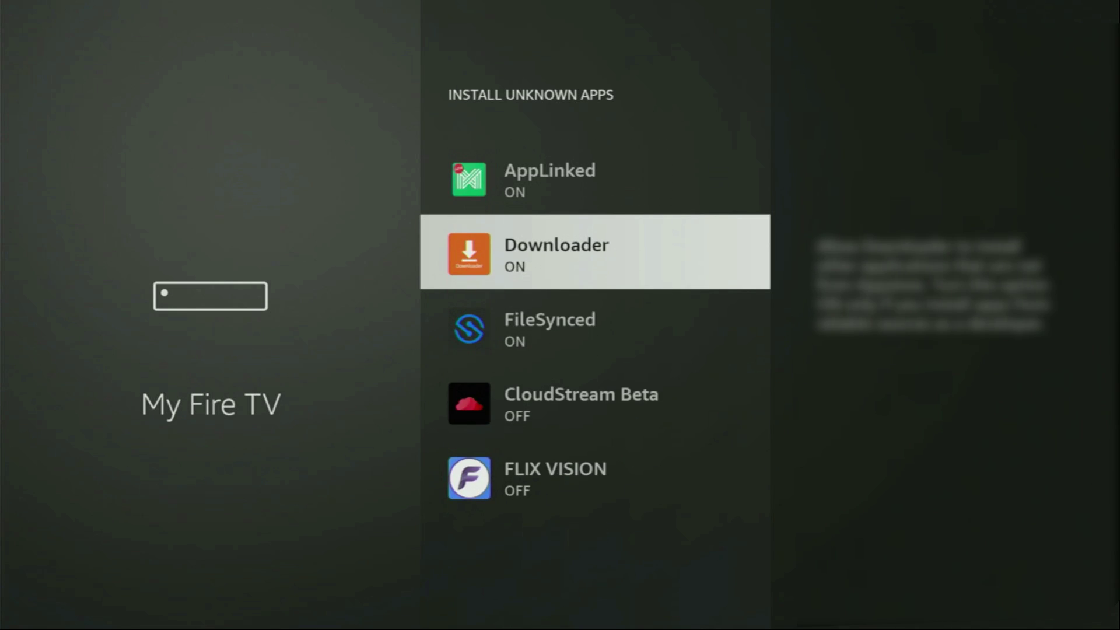
key(Return)
key(Return)
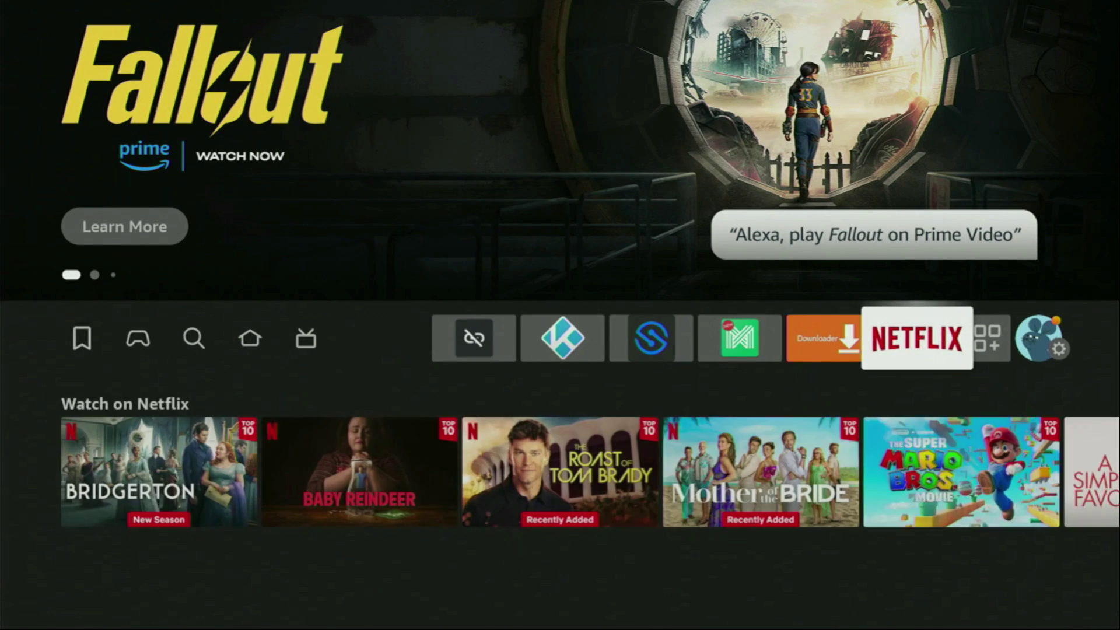
Open the full list of apps and channels from the home screen and launch NordVPN
key(Right)
key(Return)
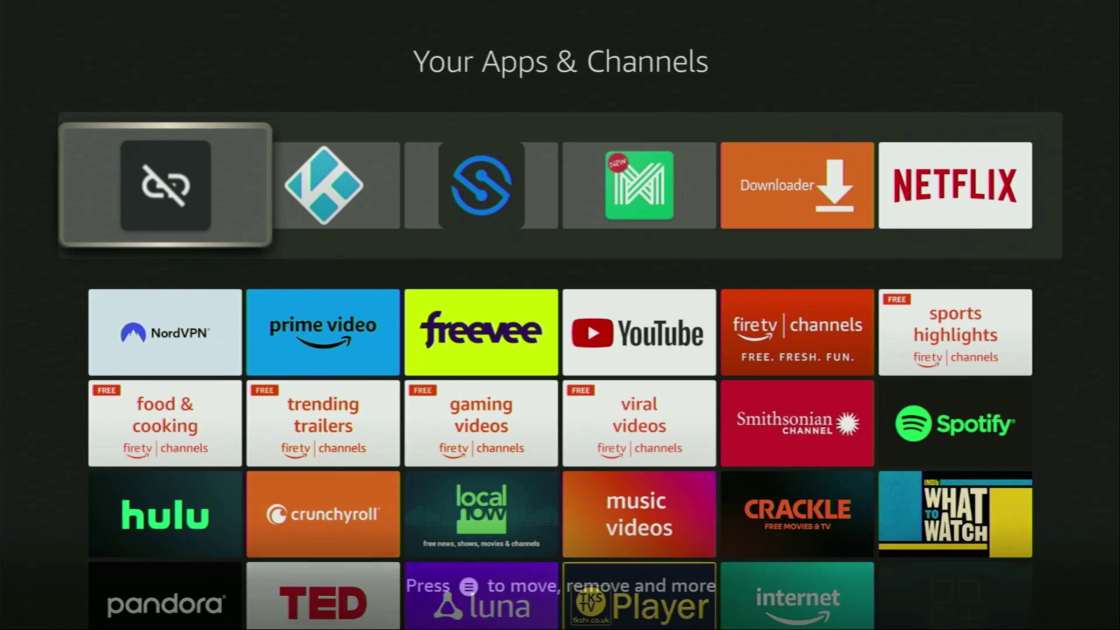
key(Right)
key(Right)
key(Right)
key(Right)
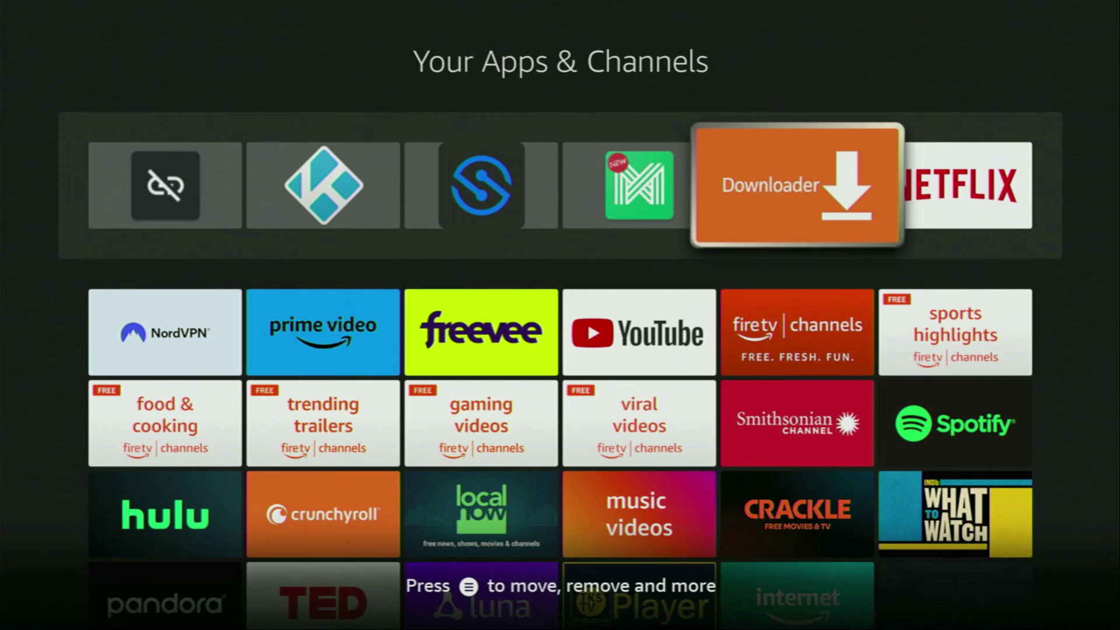
key(Down)
key(Left)
key(Left)
key(Left)
key(Left)
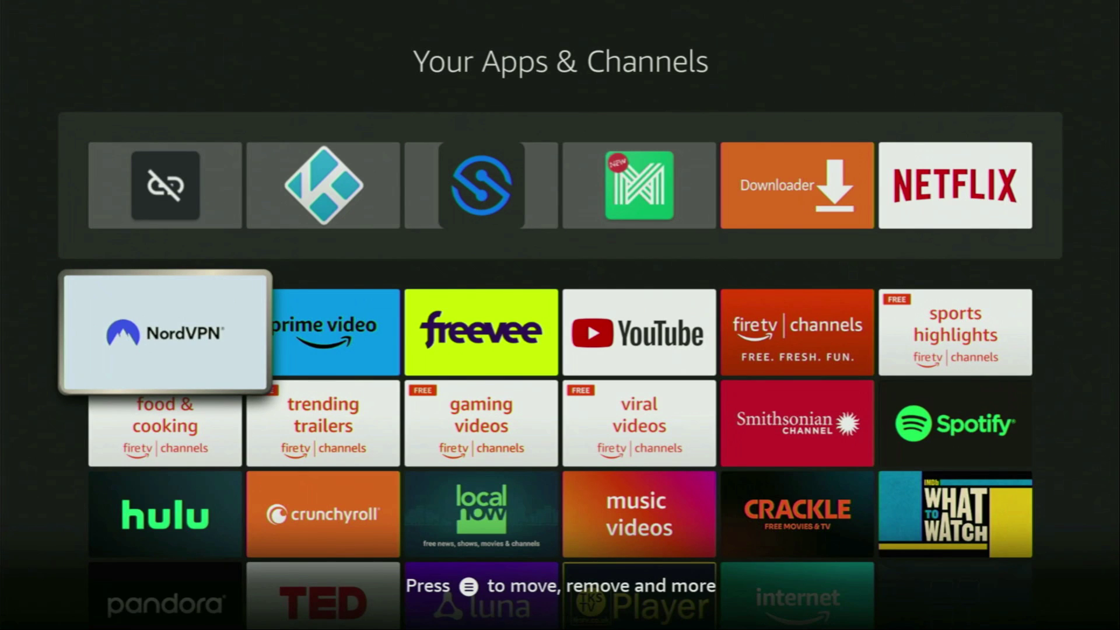
key(Return)
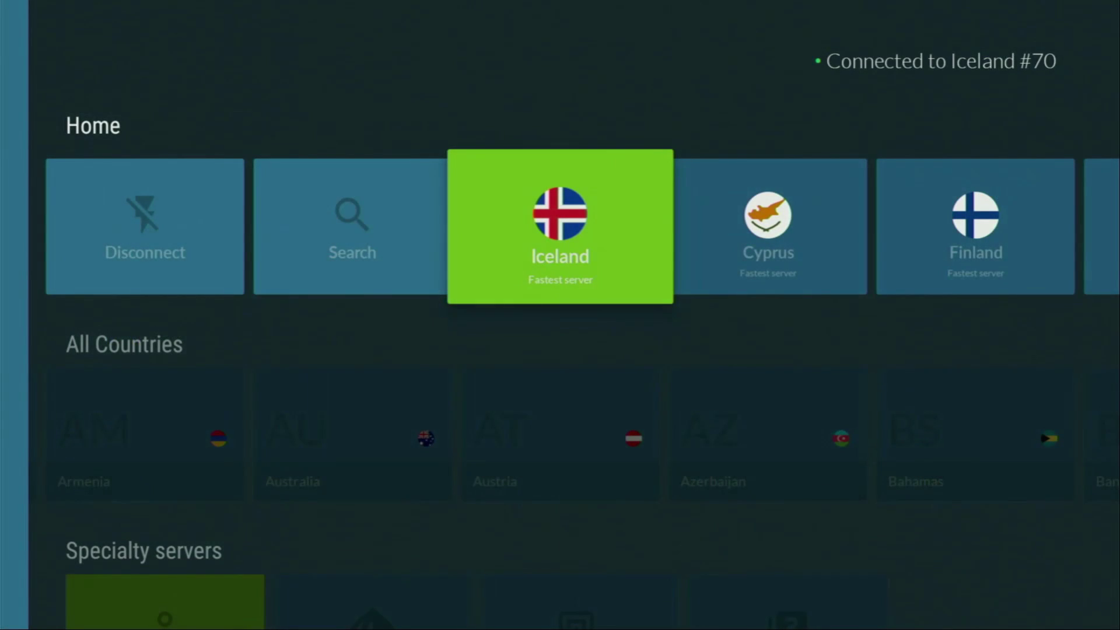
Connect the VPN to Germany from the All Countries list
key(Down)
key(Right)
key(Right)
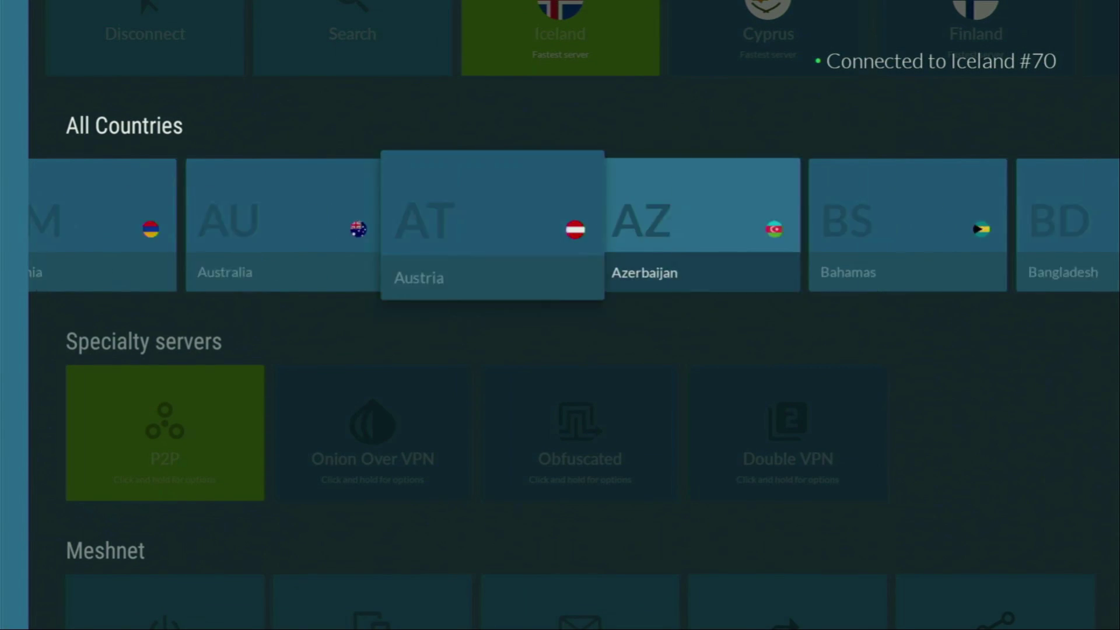
key(Right)
key(Right)
key(Right)
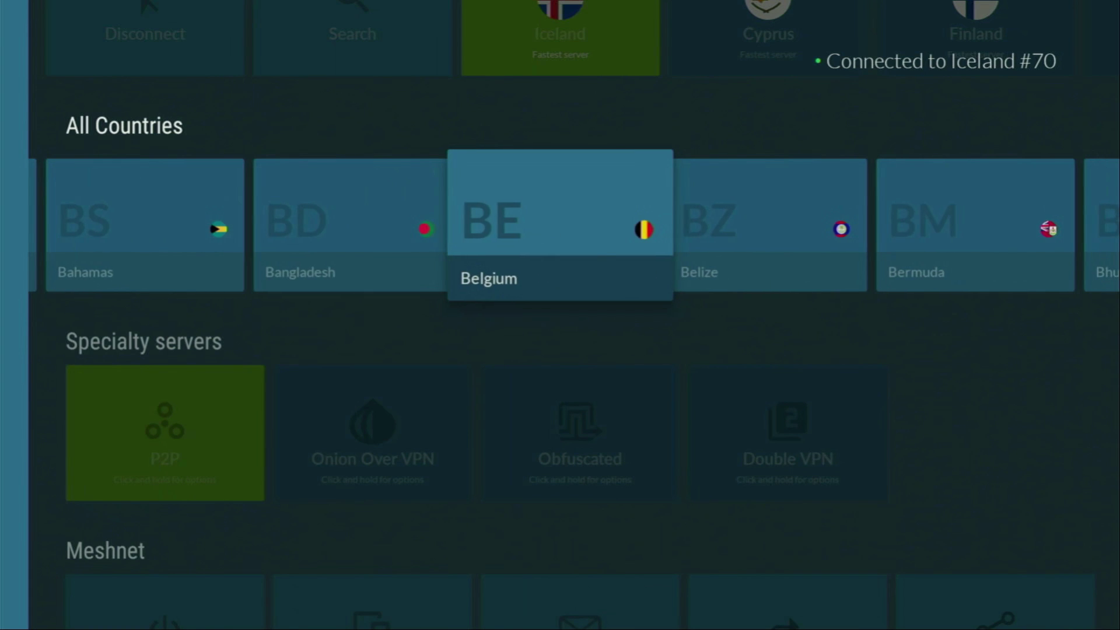
key(Right)
key(Right)
key(Right)
key(Right)
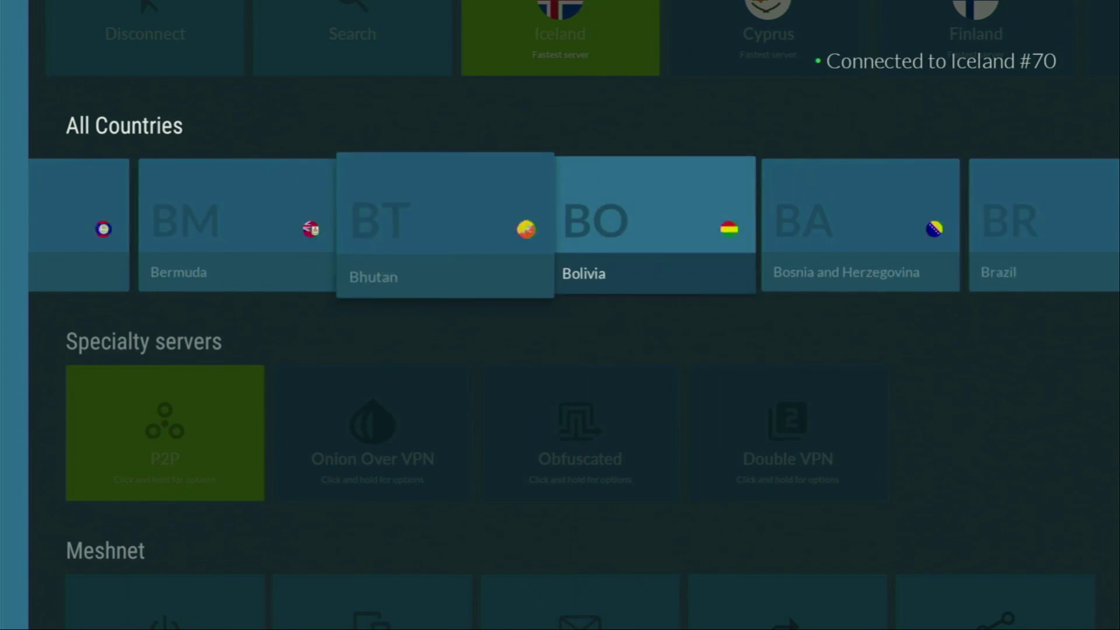
key(Right)
key(Right)
key(Right)
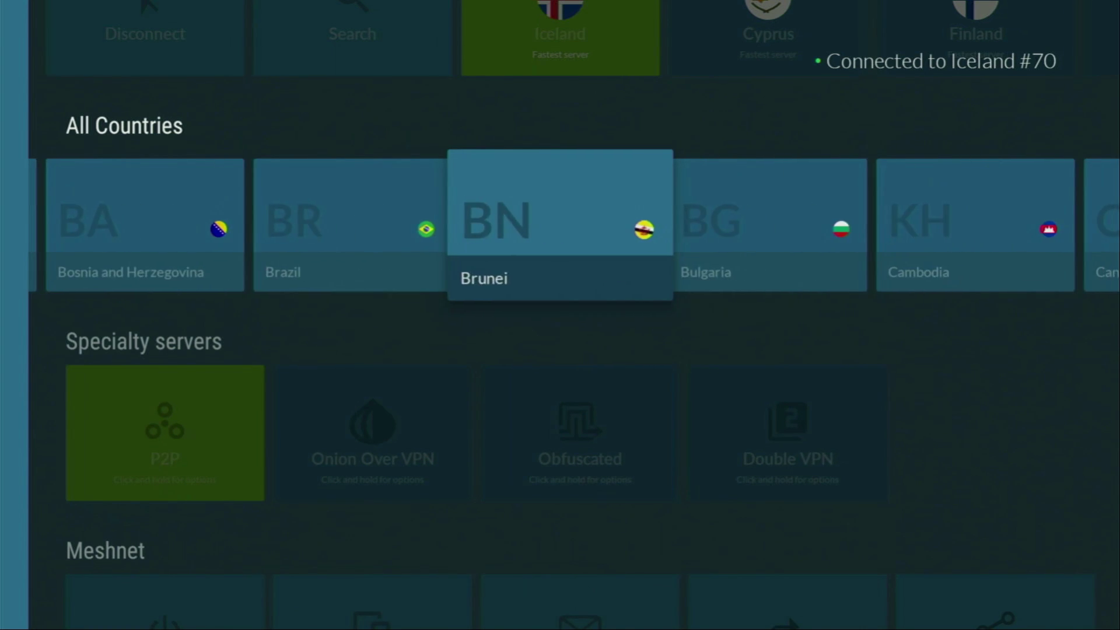
key(Right)
key(Right)
key(Right)
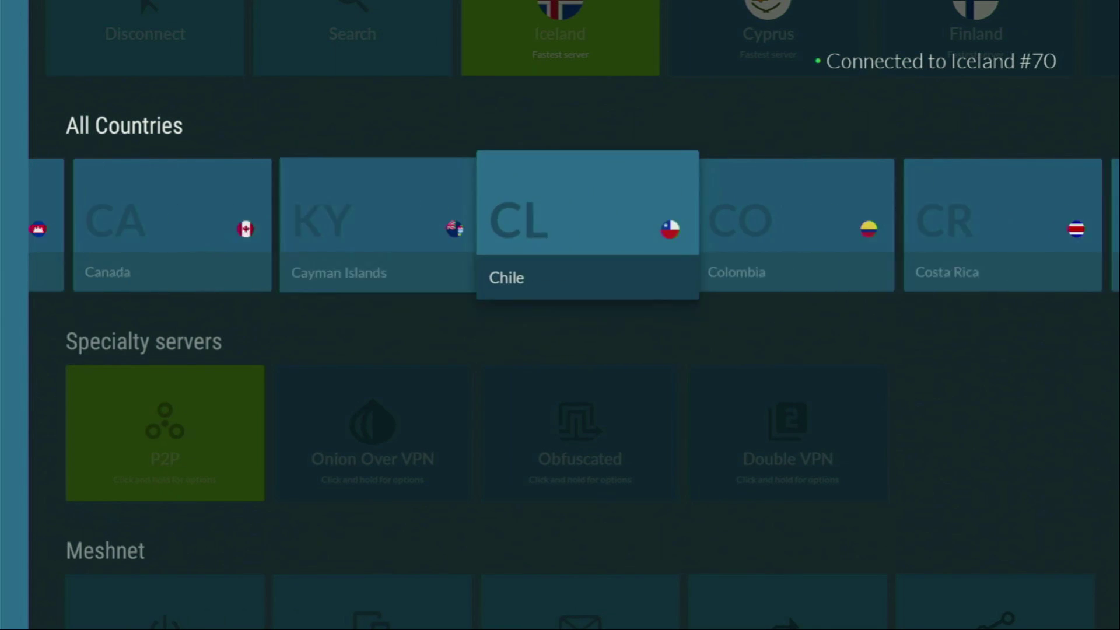
key(Right)
key(Right)
key(Right)
key(Right)
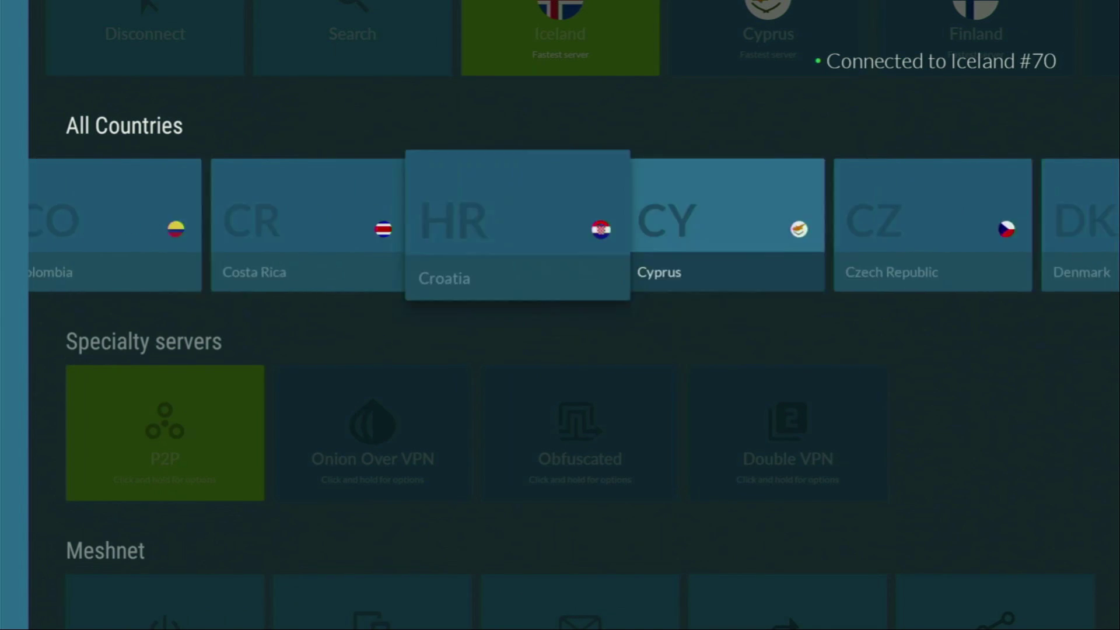
key(Right)
key(Right)
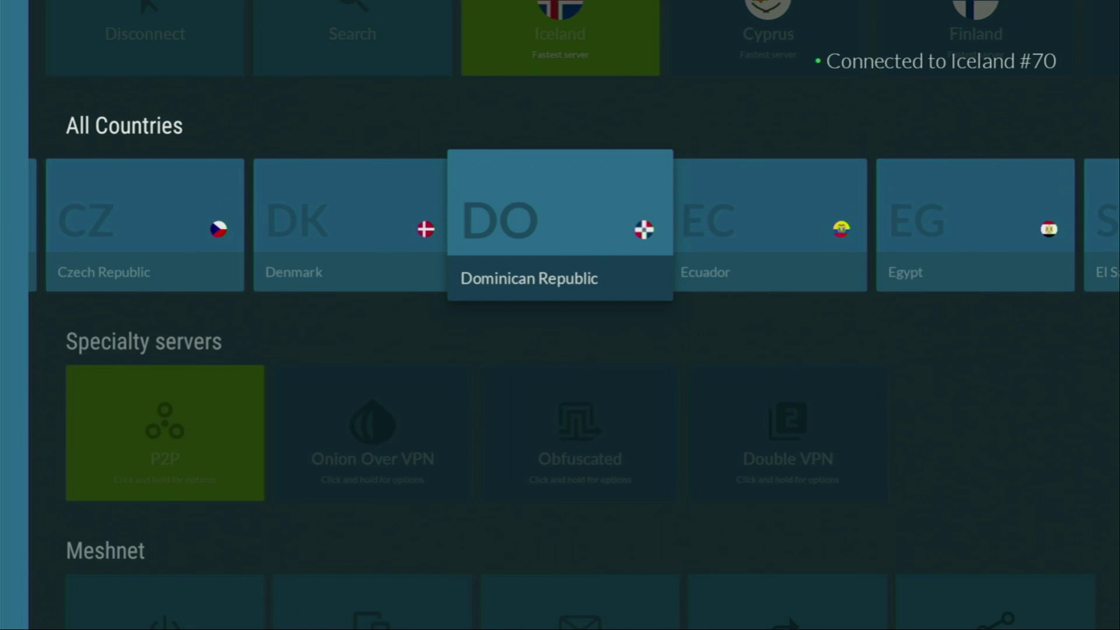
key(Right)
key(Right)
key(Right)
key(Right)
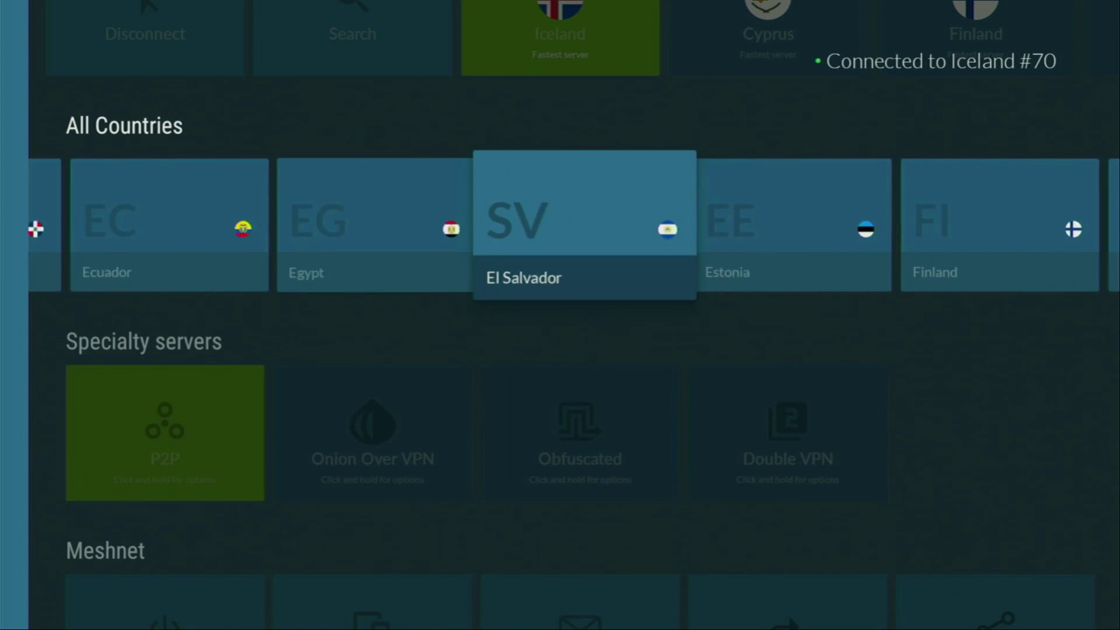
key(Right)
key(Right)
key(Right)
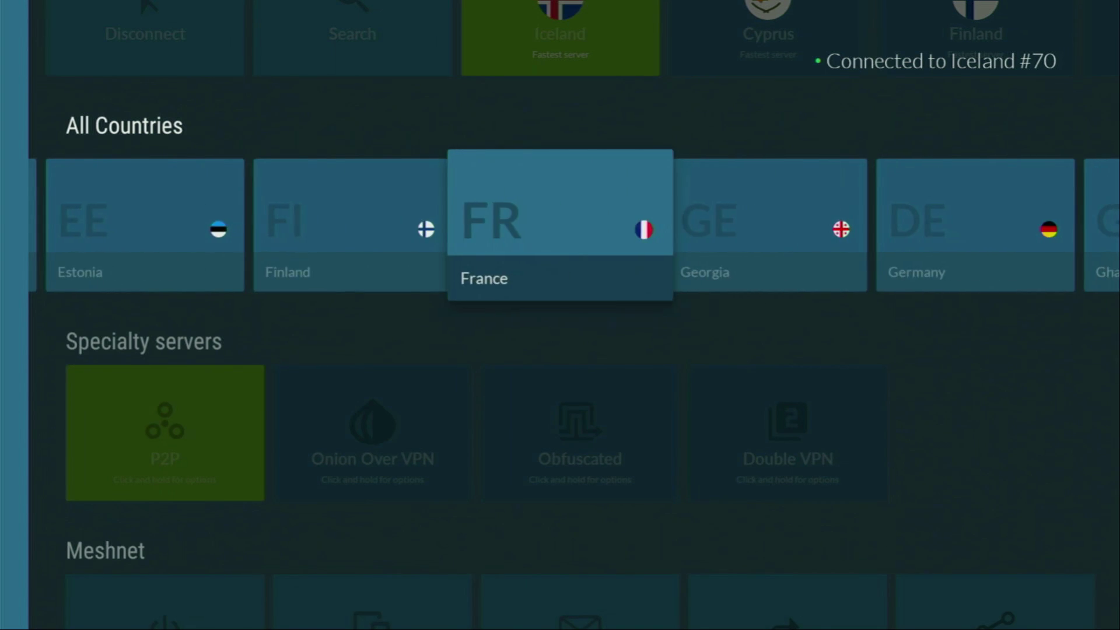
key(Right)
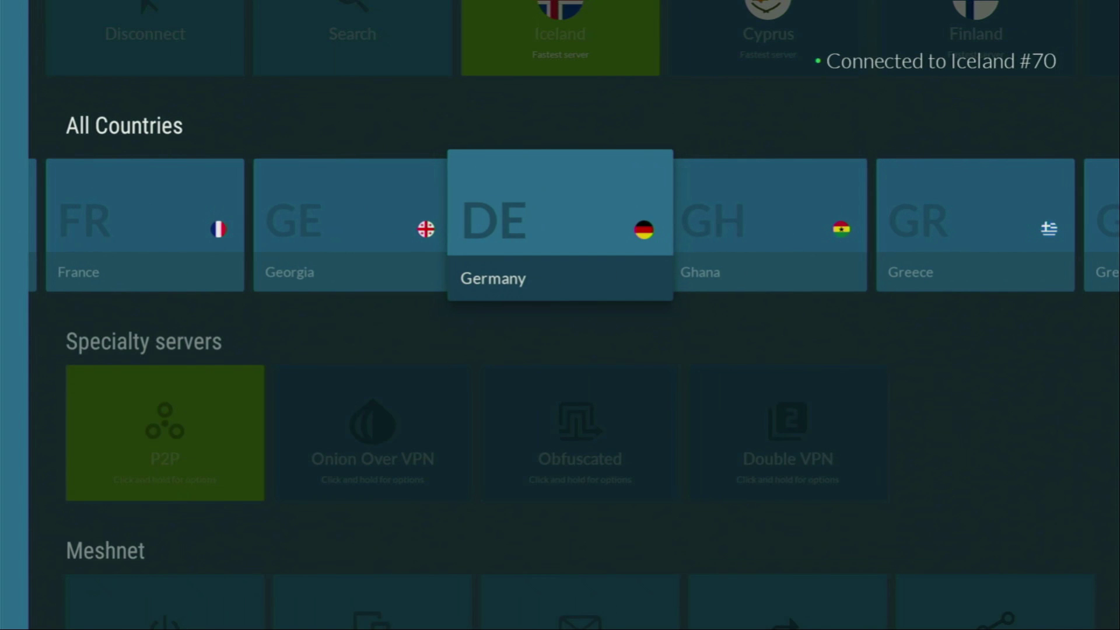
key(Return)
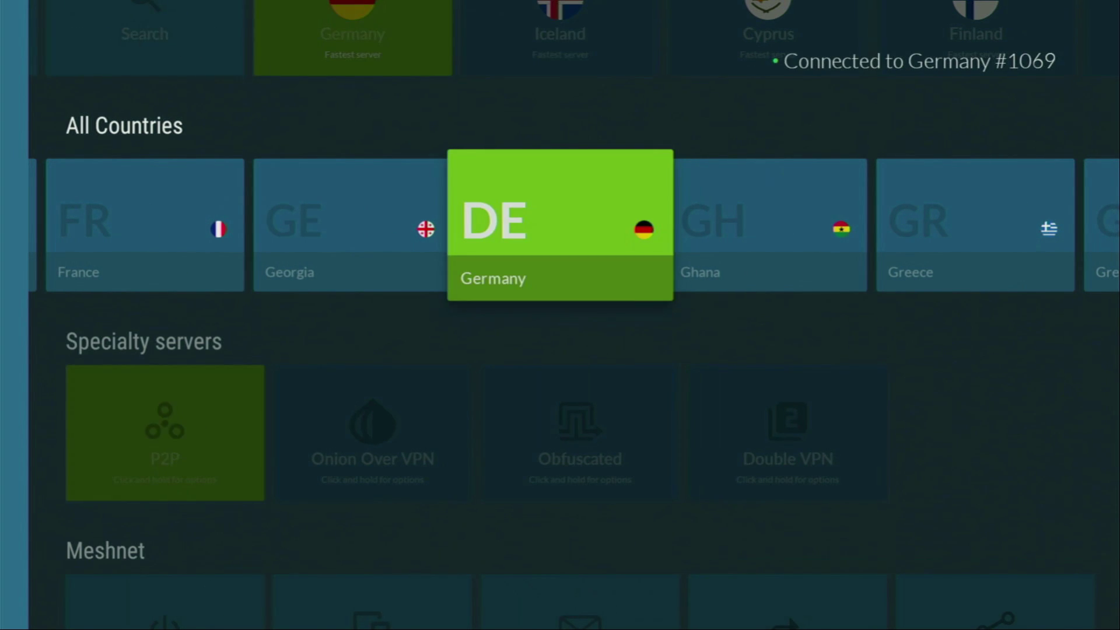
Look through the fastest-server countries in the NordVPN Home row
key(Up)
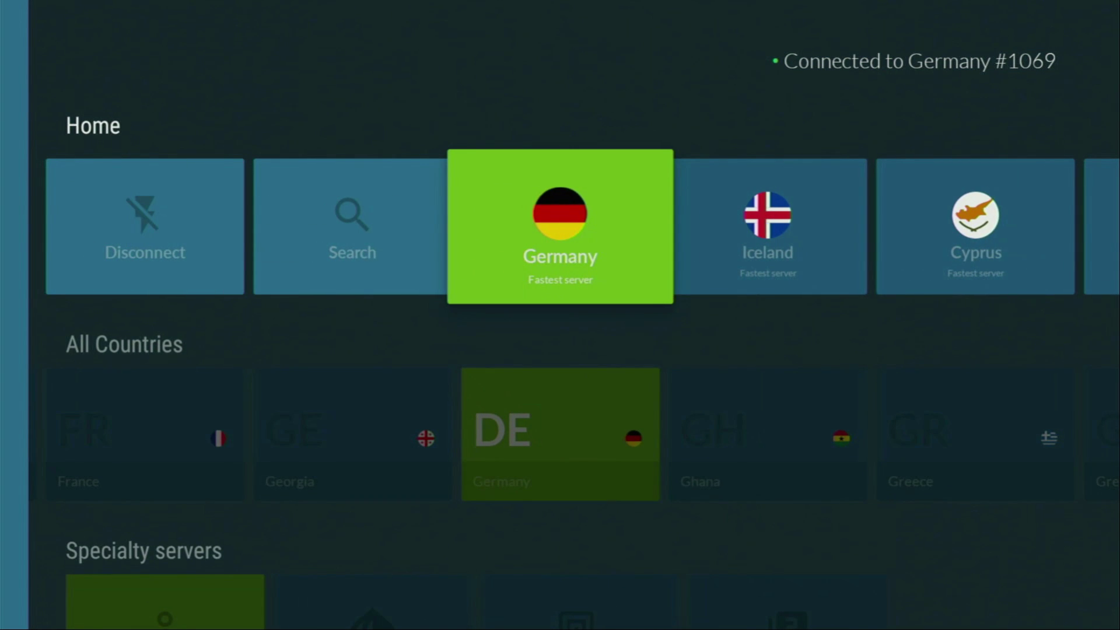
key(Right)
key(Right)
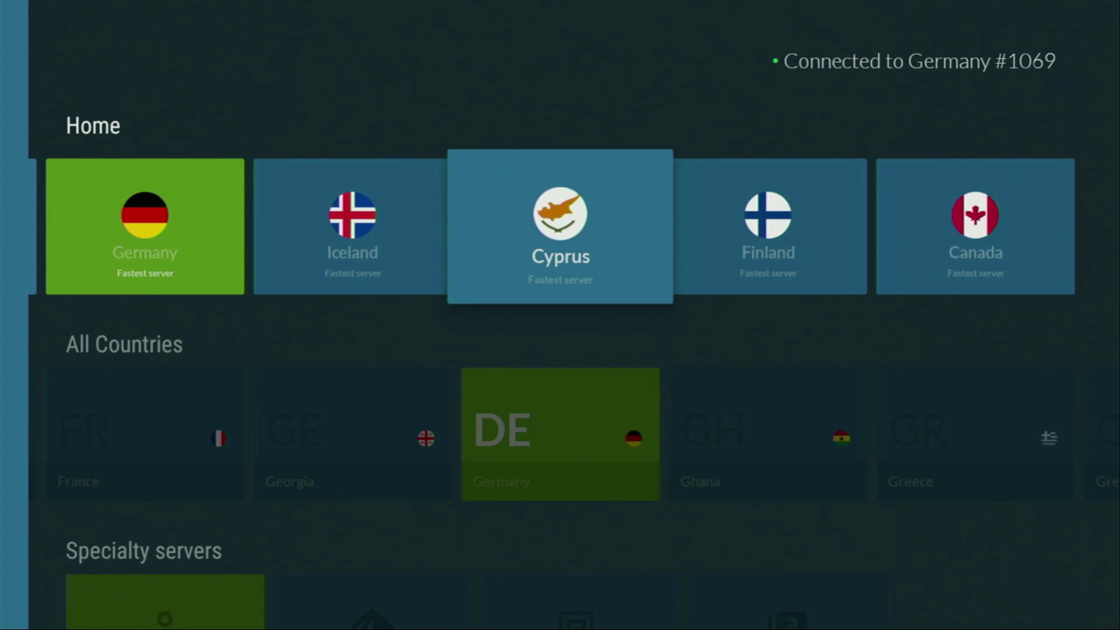
Look through the All Countries row from Germany onward to Guam and Guatemala
key(Right)
key(Down)
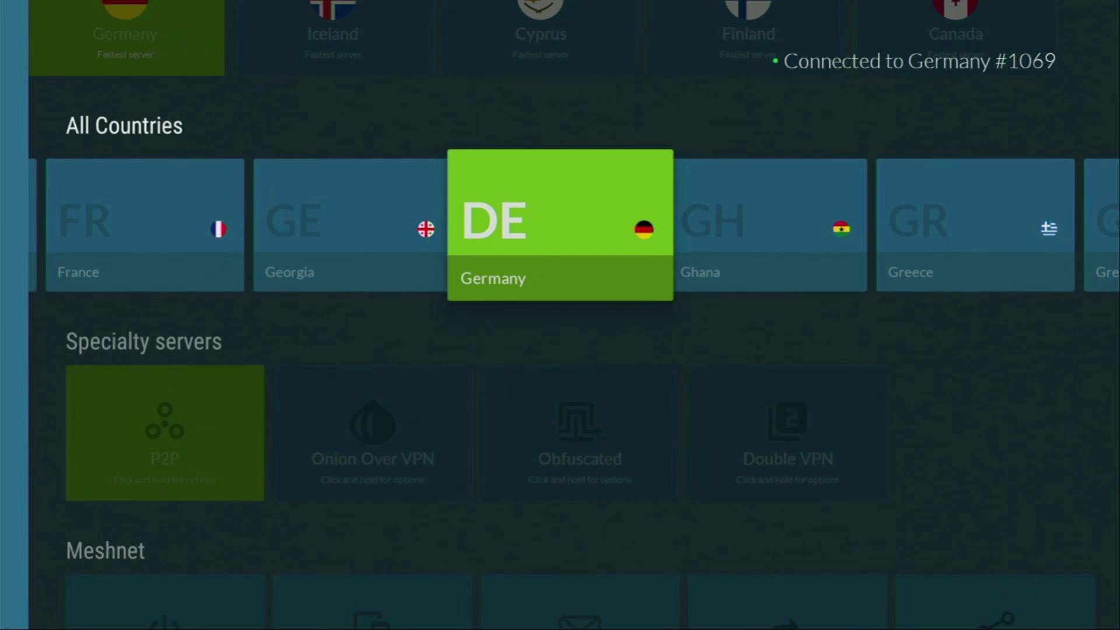
key(Right)
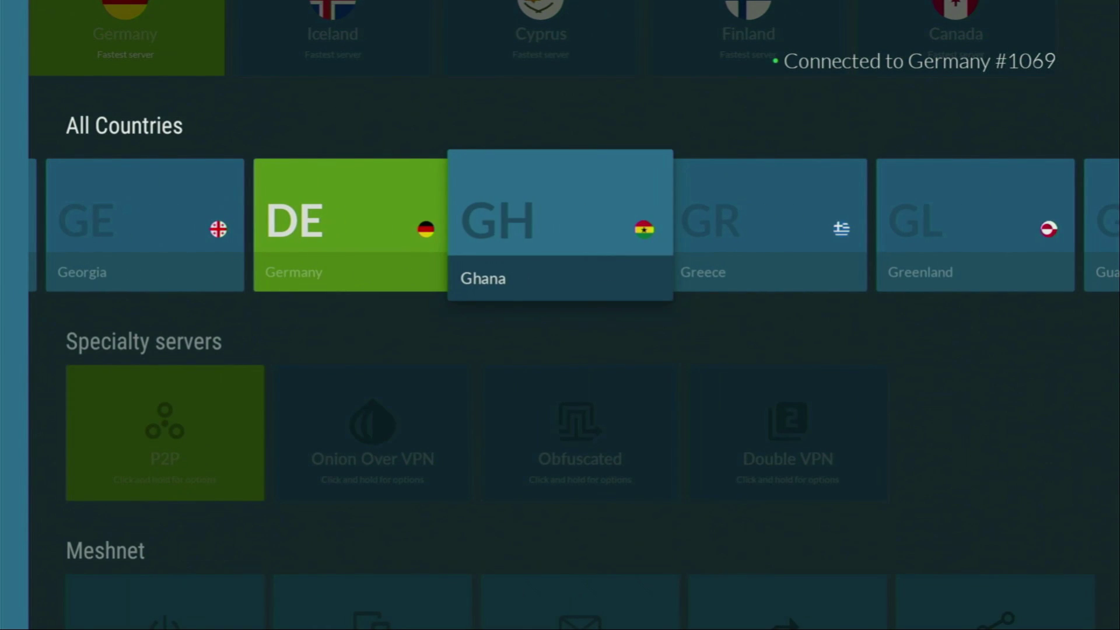
key(Right)
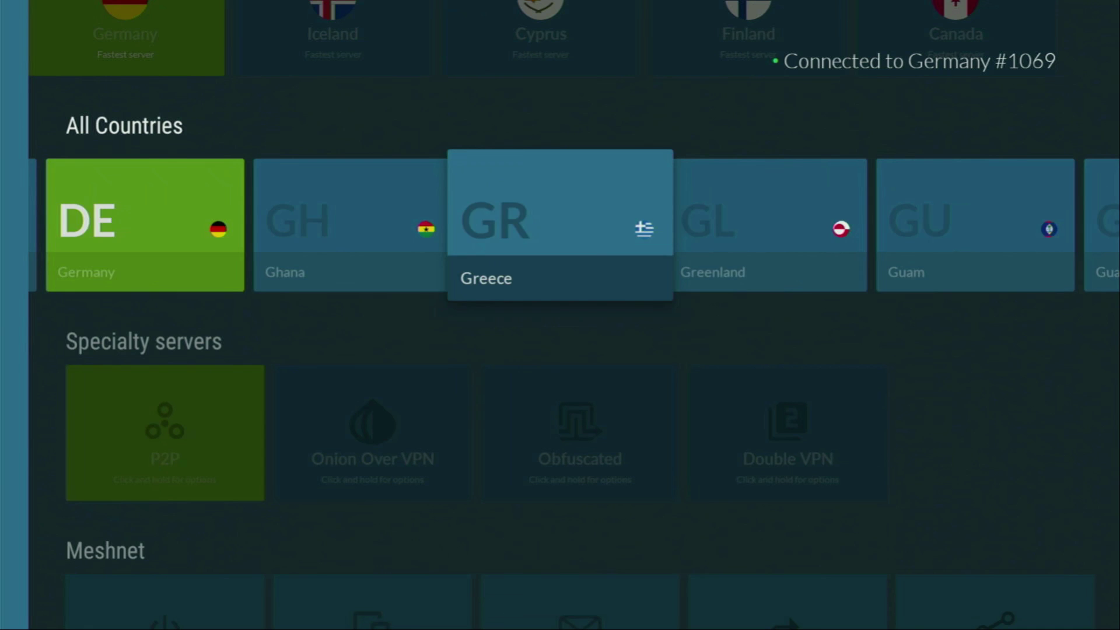
key(Right)
key(Right)
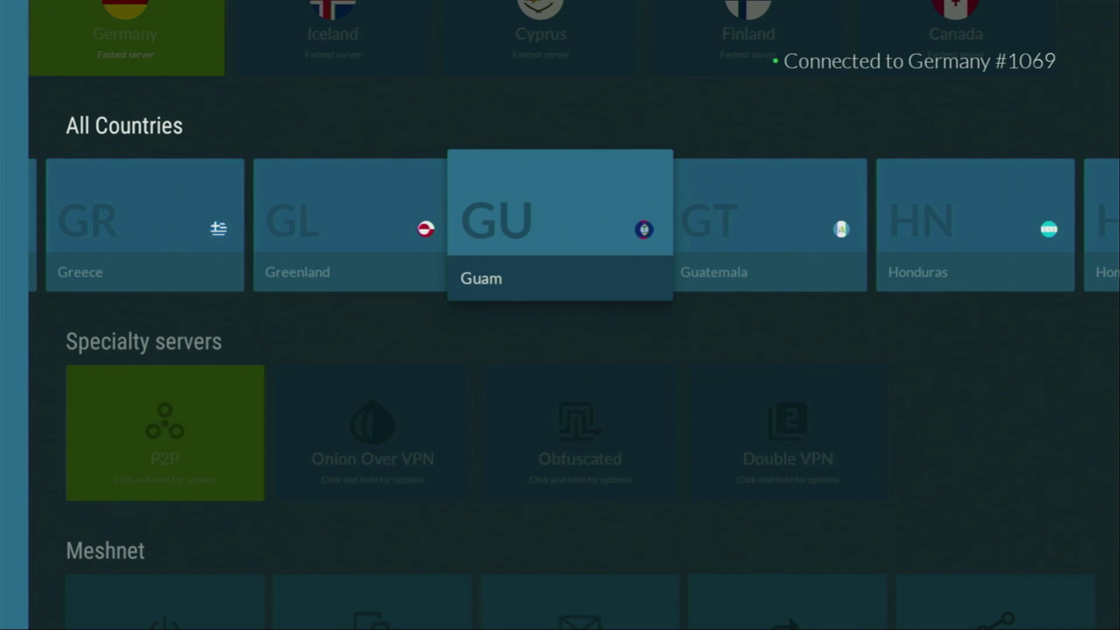
key(Right)
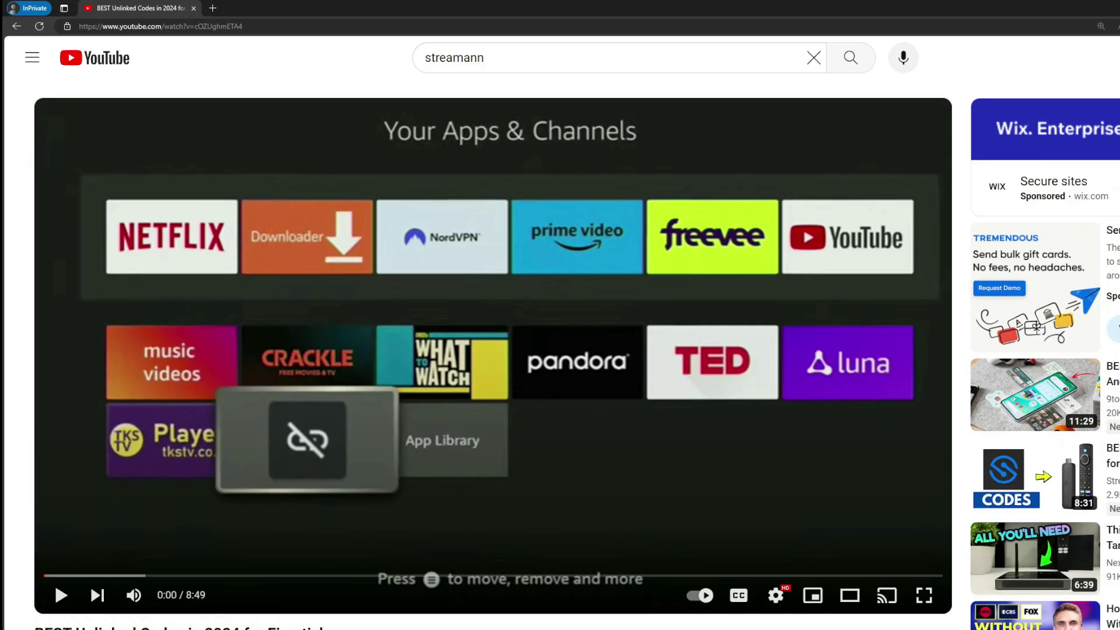
Switch to the YouTube video page in the browser and view the NordVPN offer through the topvpnoffer.com link in the pinned comment
scroll(405, 510, down, 5)
scroll(406, 509, down, 2)
click(408, 353)
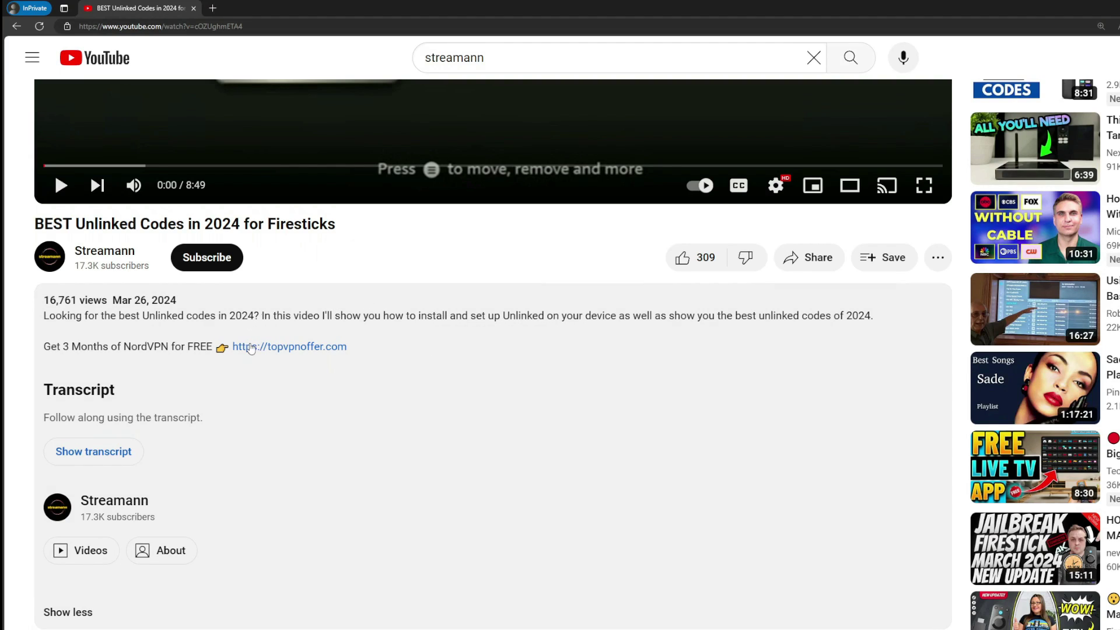
scroll(279, 340, down, 5)
drag(335, 483, 290, 470)
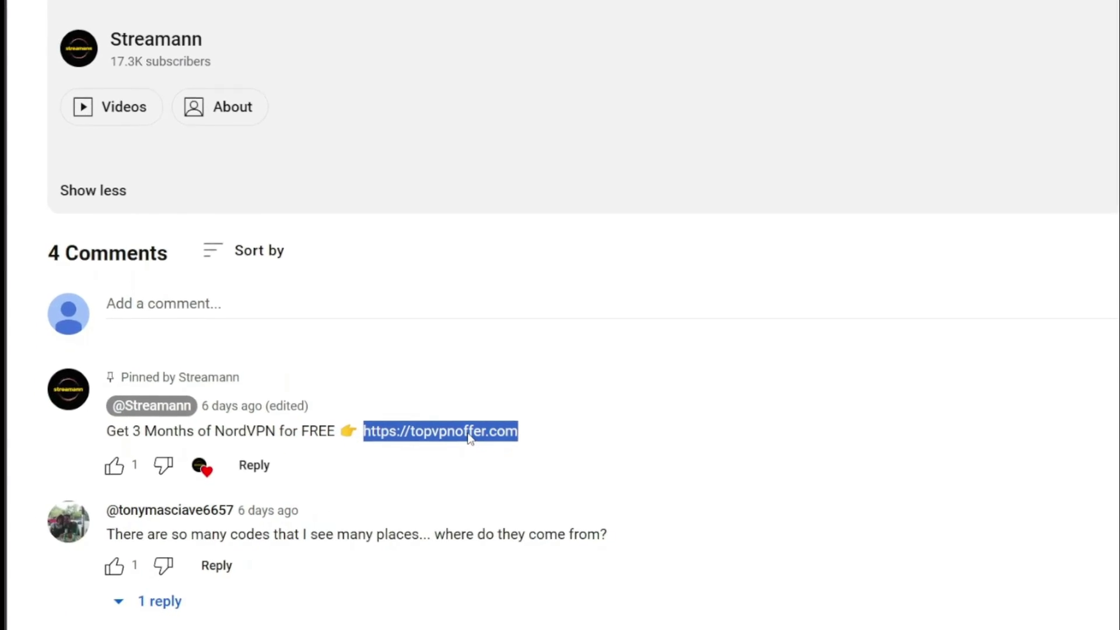
click(469, 439)
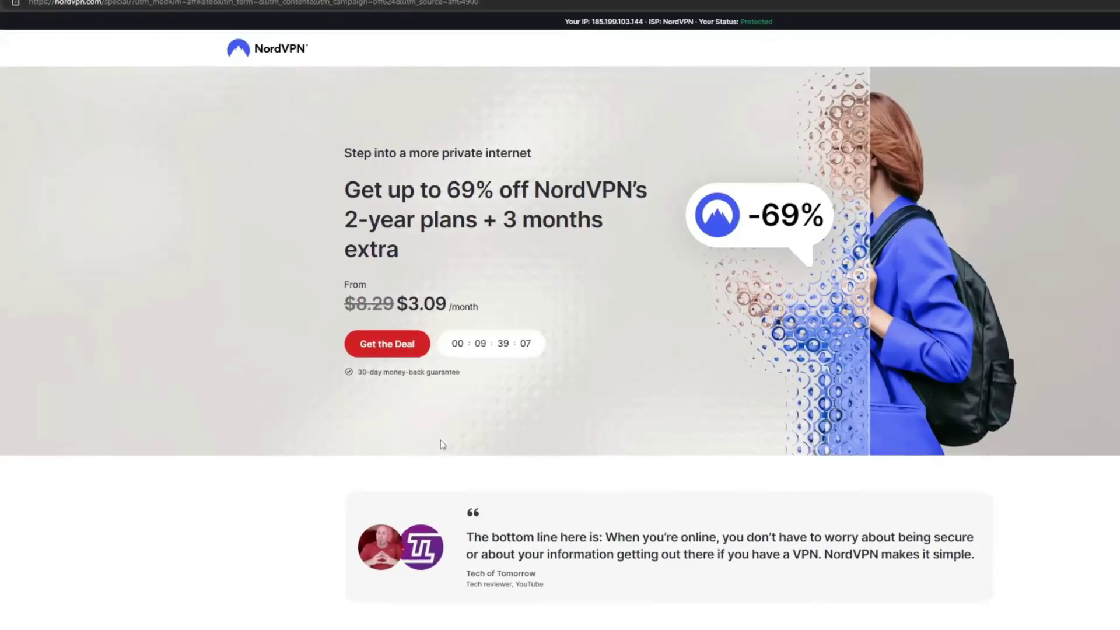
drag(503, 222, 582, 237)
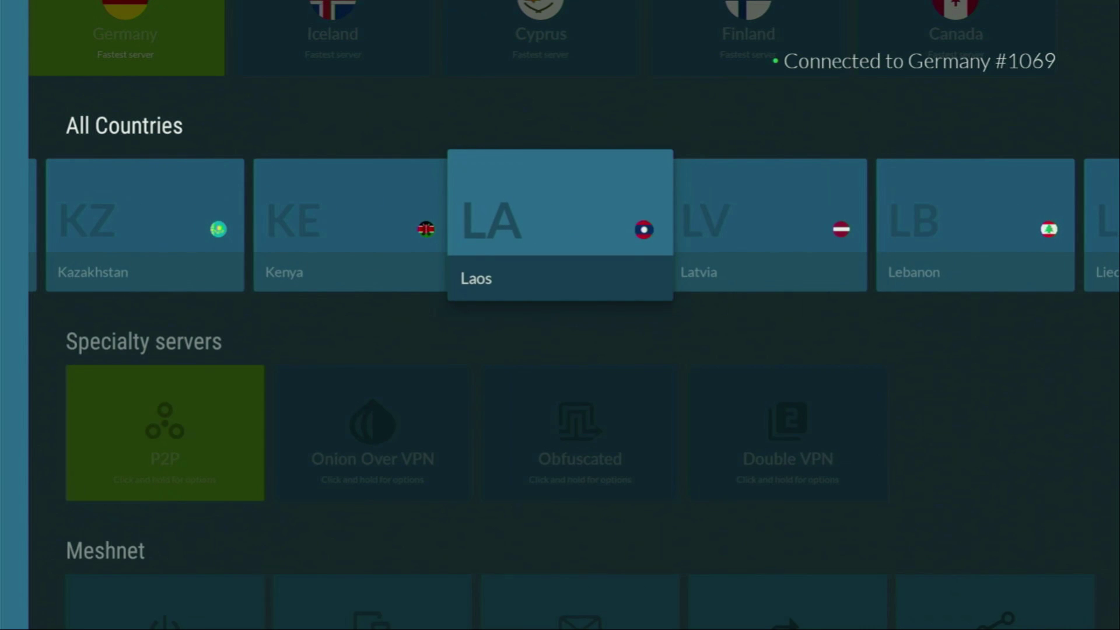
Examine the VPN countries from Laos to Myanmar (Burma) and return to the fastest-server row
key(Right)
key(Right)
key(Right)
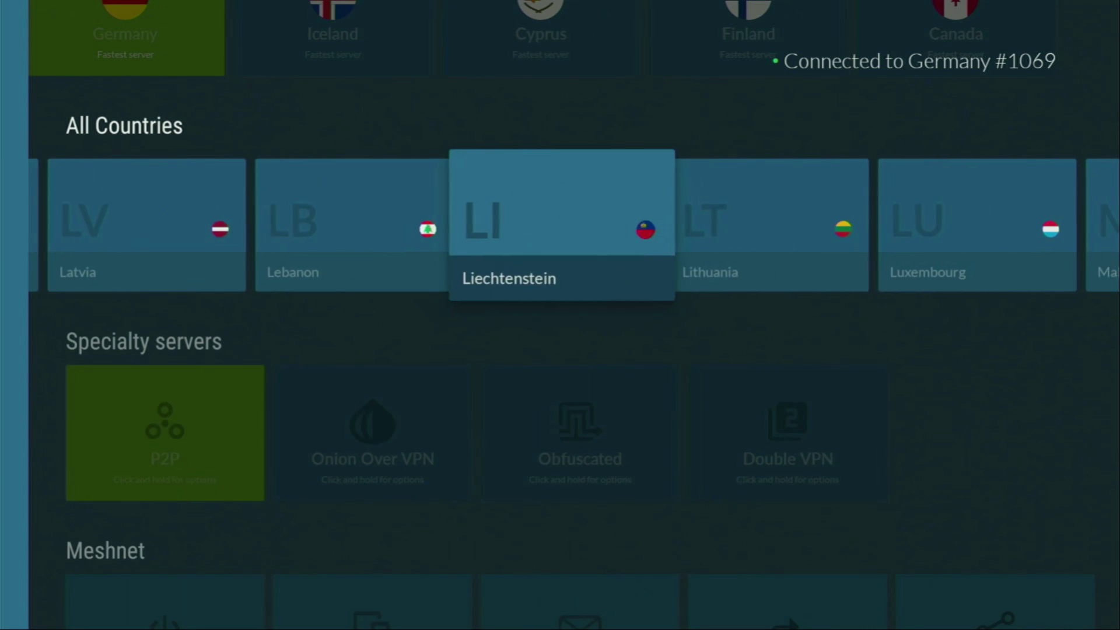
key(Right)
key(Right)
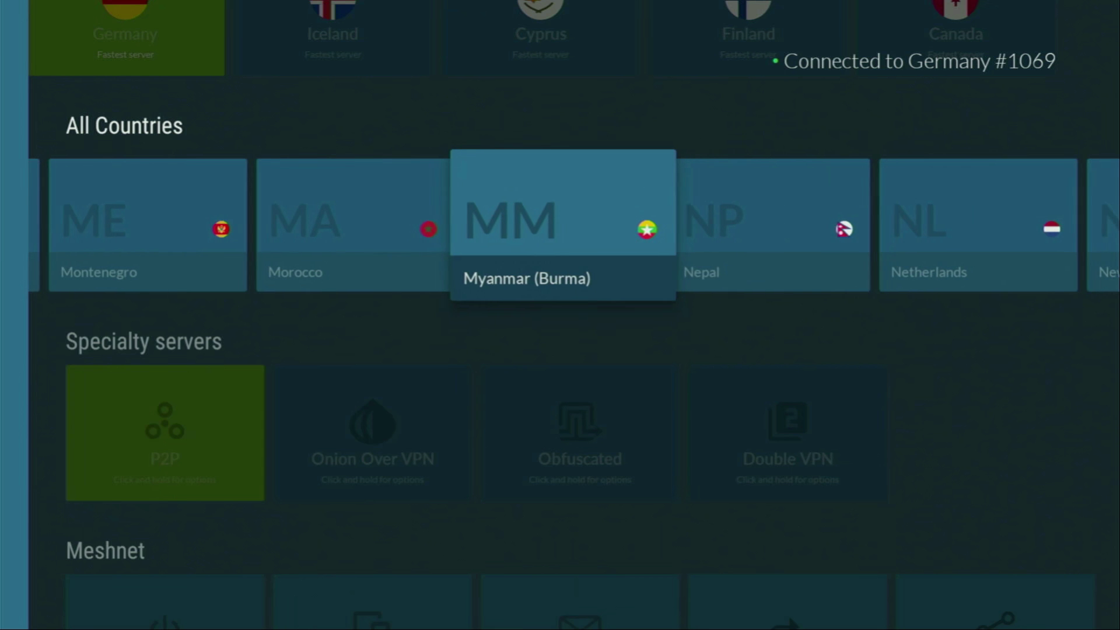
key(Up)
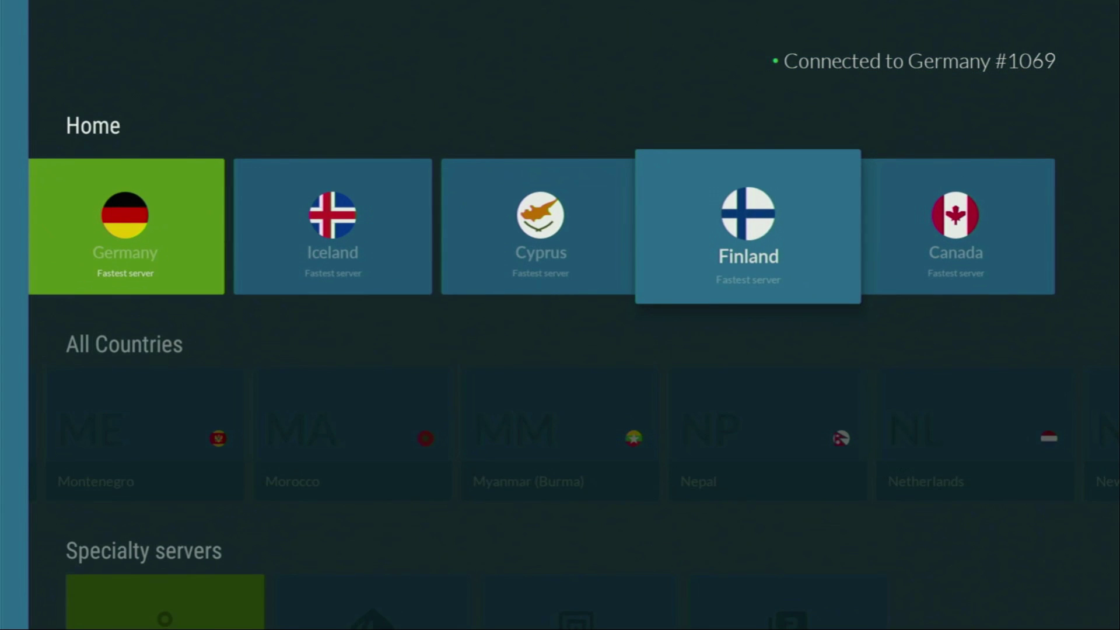
key(Left)
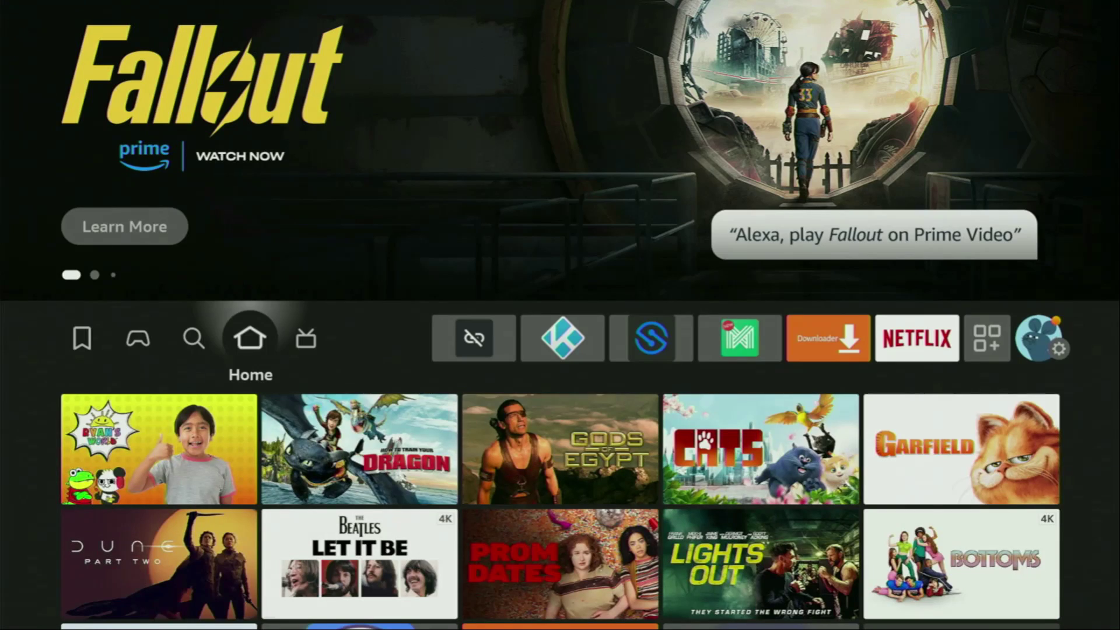
Launch Downloader from the app row on the Fire TV home screen
key(Right)
key(Right)
key(Right)
key(Right)
key(Right)
key(Right)
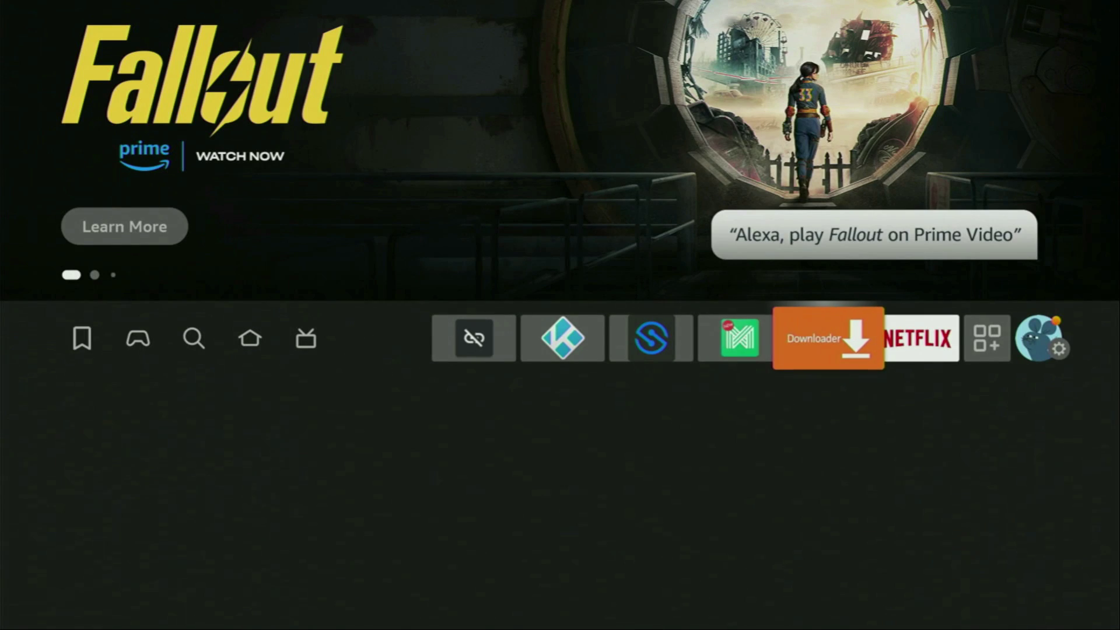
key(Return)
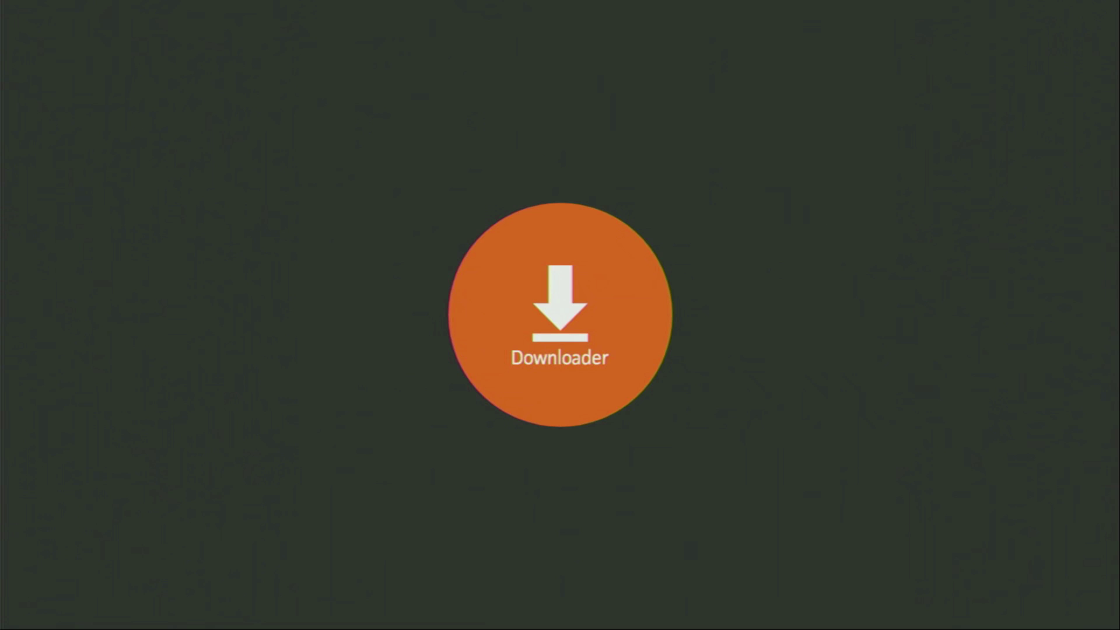
Open the URL, search term or short code field on Downloader's Home page for text entry
key(Left)
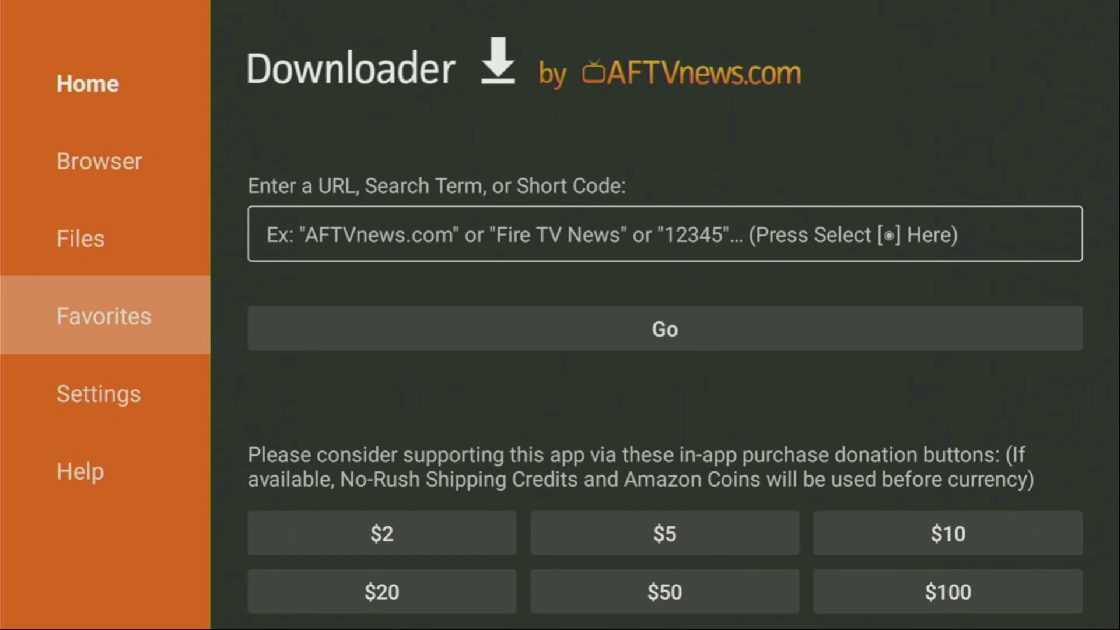
key(Up)
key(Up)
key(Up)
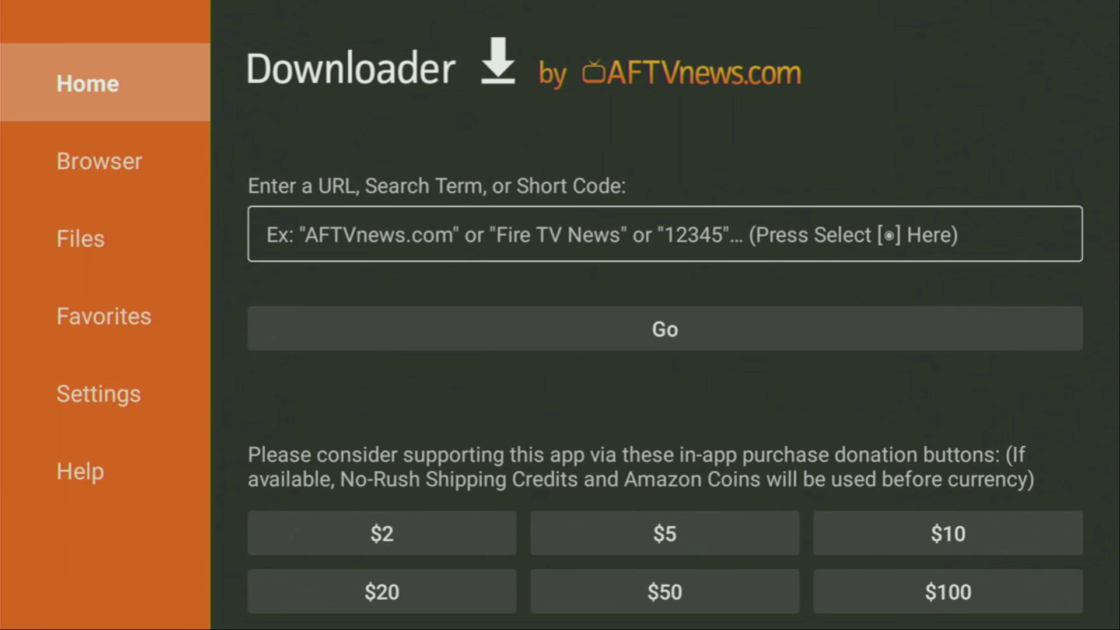
key(Down)
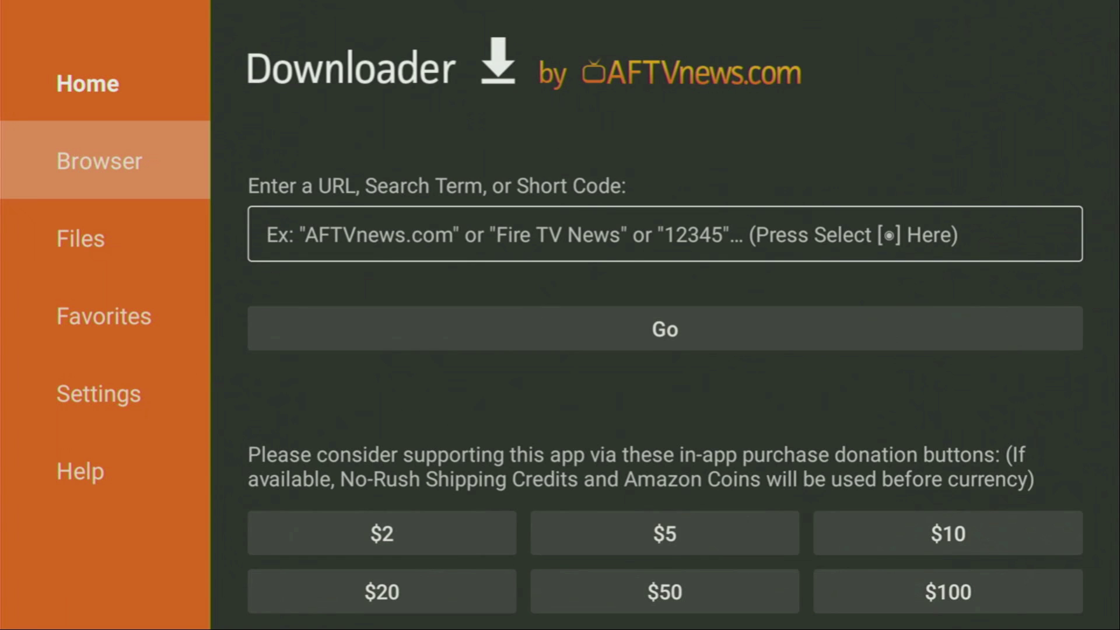
key(Up)
key(Right)
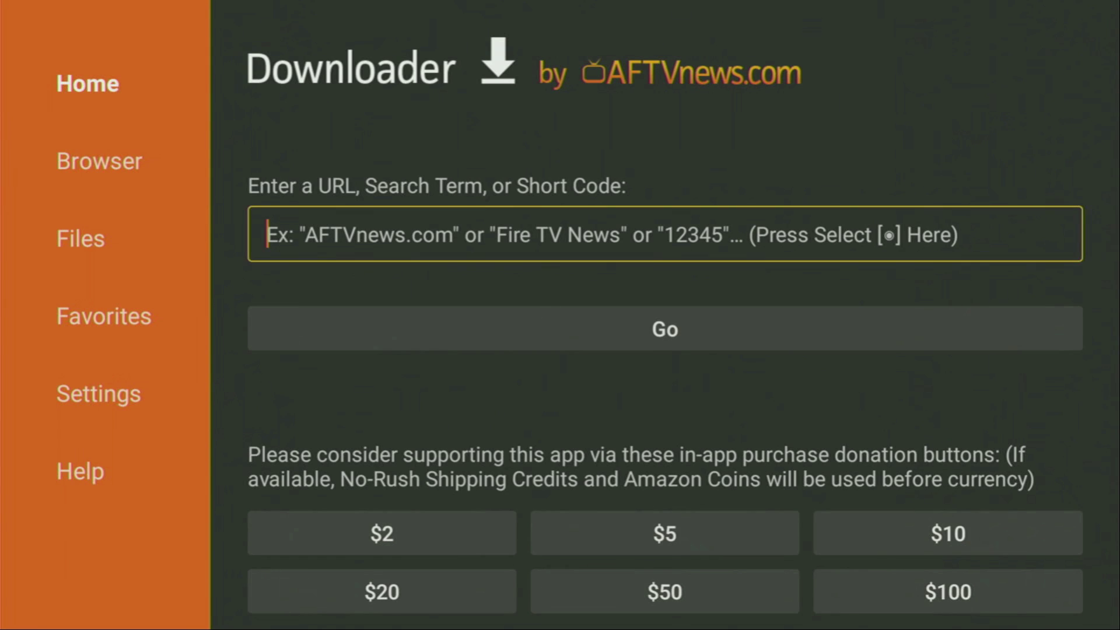
key(Return)
key(Up)
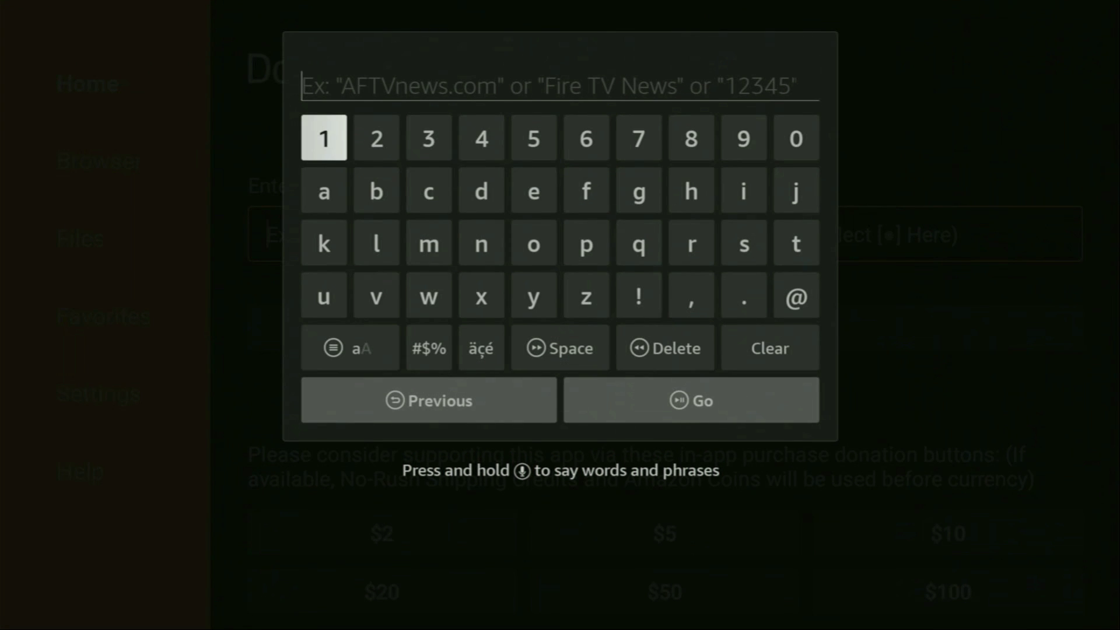
Enter the short code 28907 and load the page it points to
key(Right)
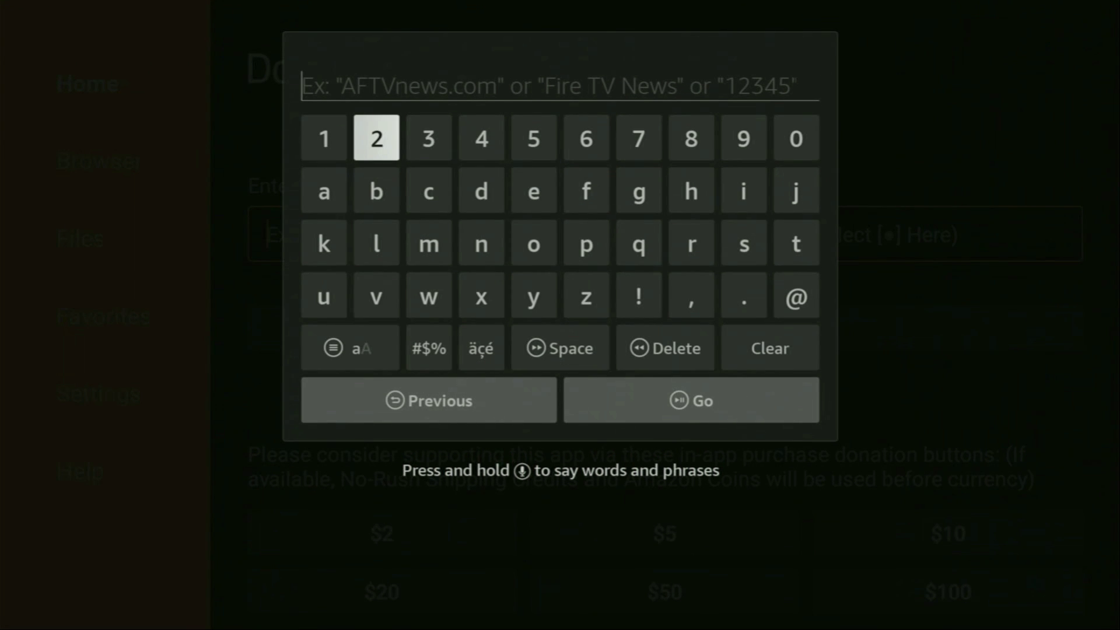
key(Return)
key(Left)
key(Left)
key(Left)
key(Return)
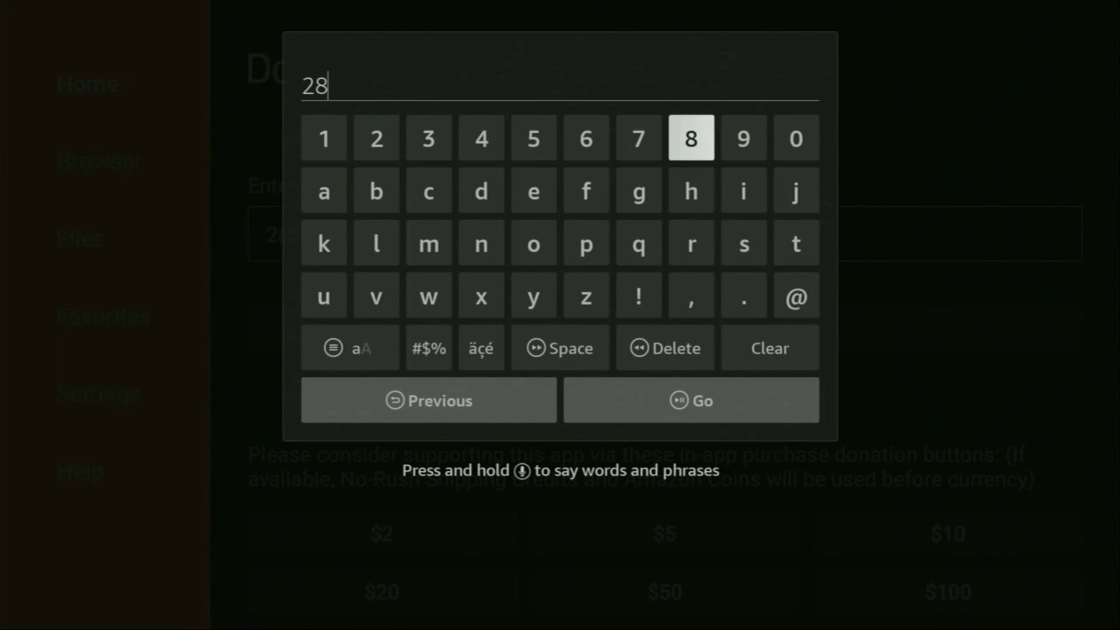
key(Right)
key(Return)
key(Right)
key(Return)
key(Left)
key(Left)
key(Left)
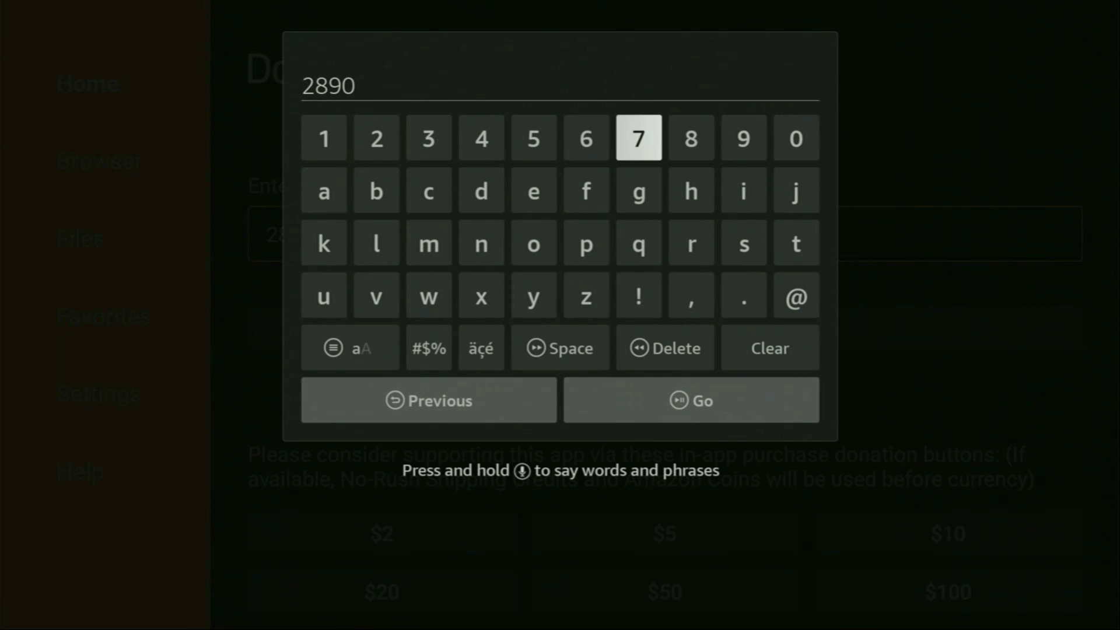
key(Return)
key(Down)
key(Down)
key(Down)
key(Down)
key(Down)
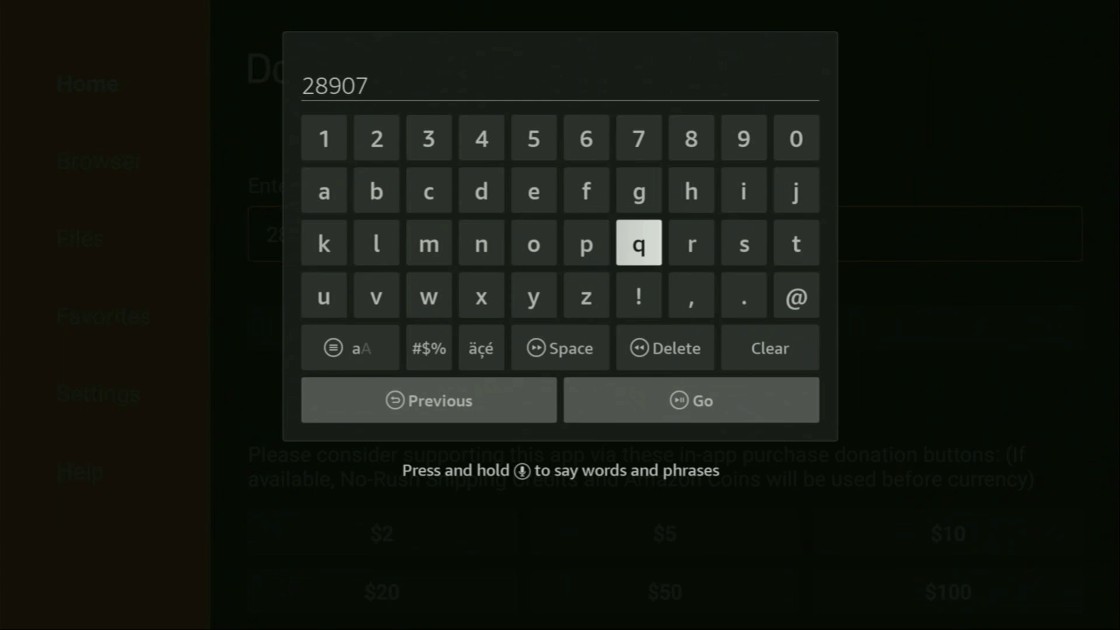
key(Return)
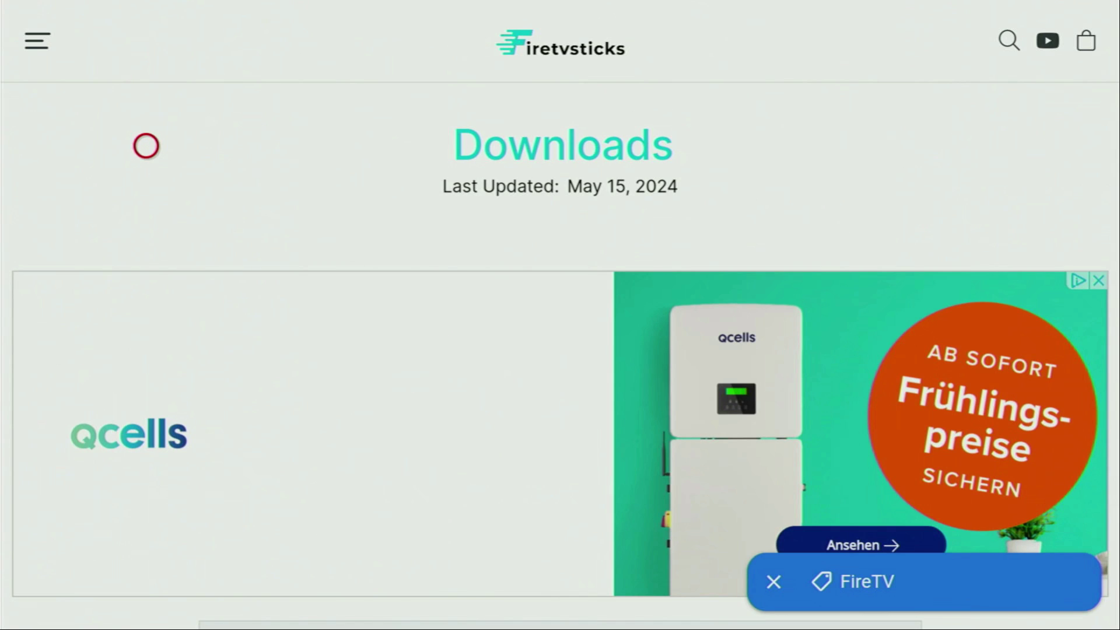
Open the IPTV Players category on the Firetvsticks Downloads page
scroll(146, 607, down, 4)
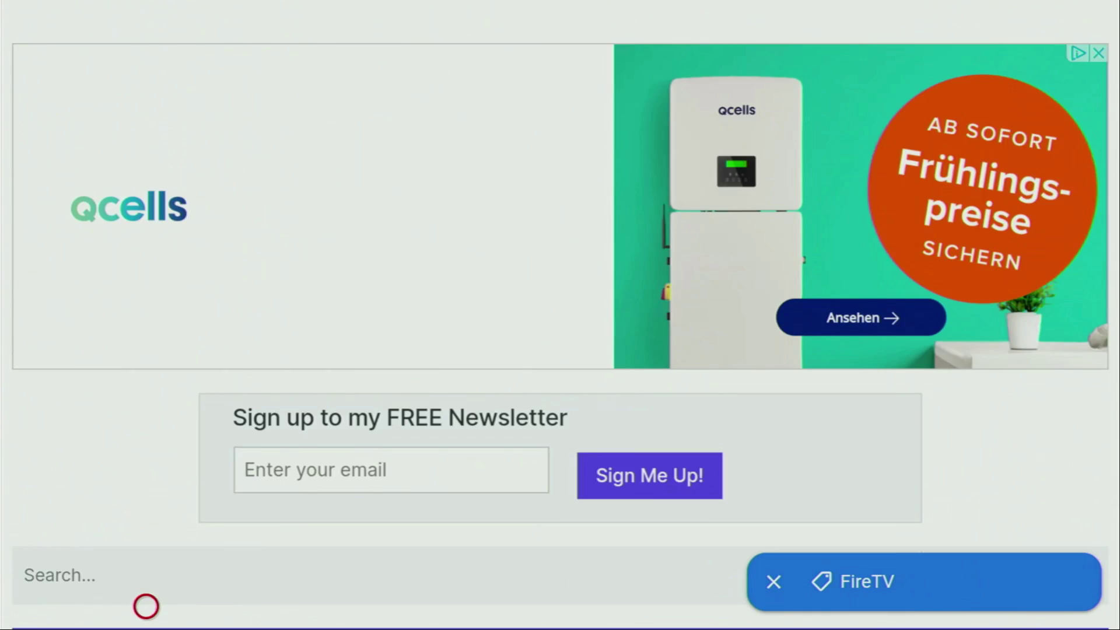
scroll(146, 607, down, 7)
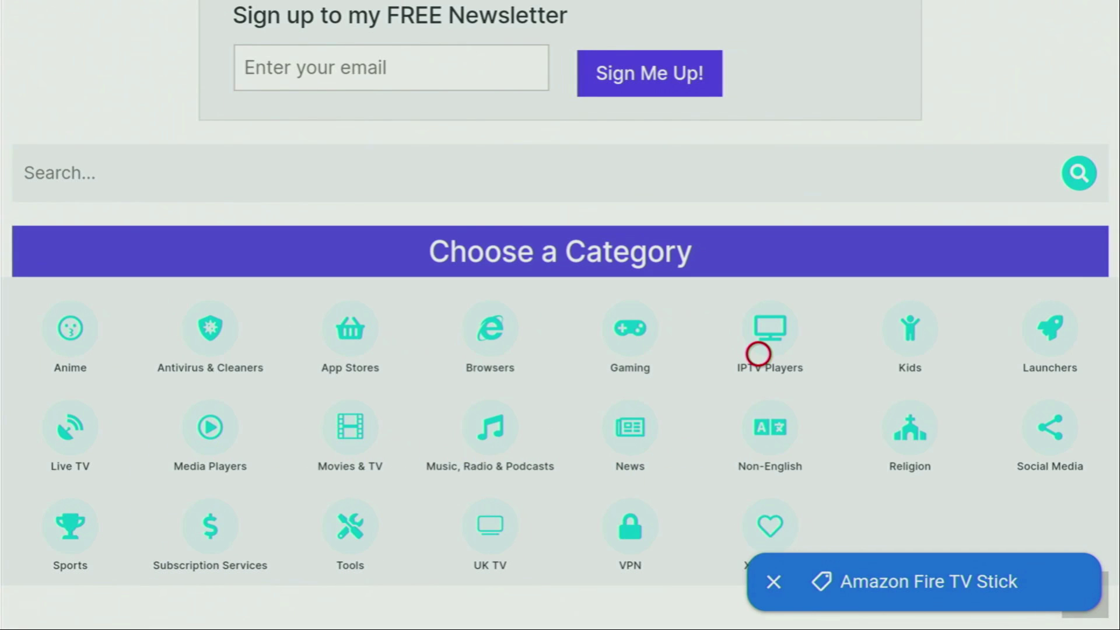
click(758, 353)
Open the IPTV Pro page, then download and install its 32-BIT (Fire/Android TV) version
scroll(758, 606, down, 2)
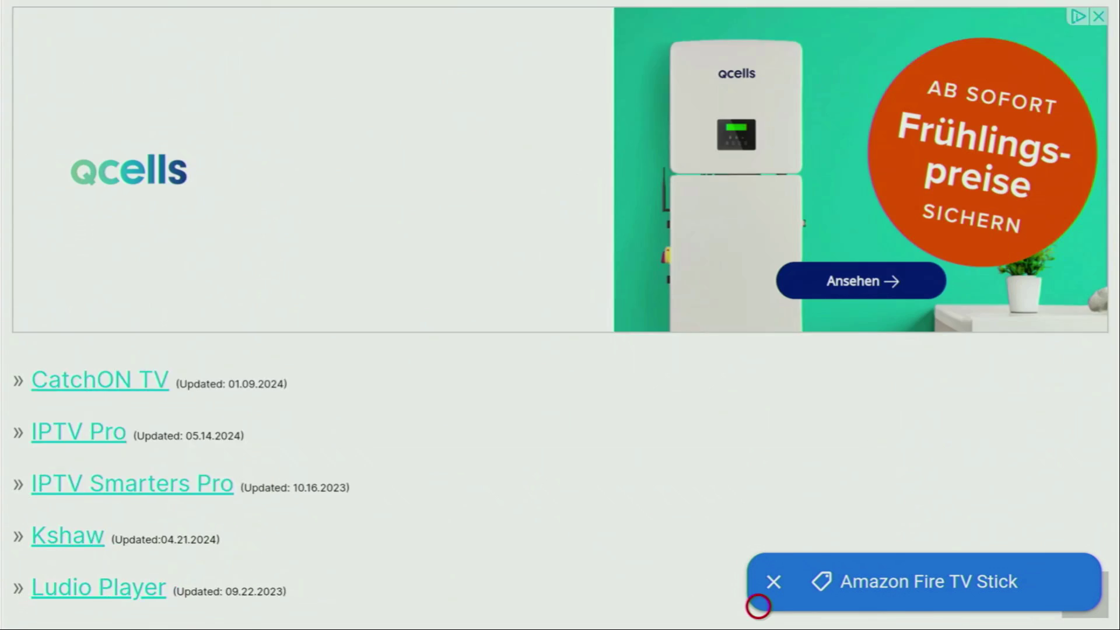
scroll(758, 606, down, 1)
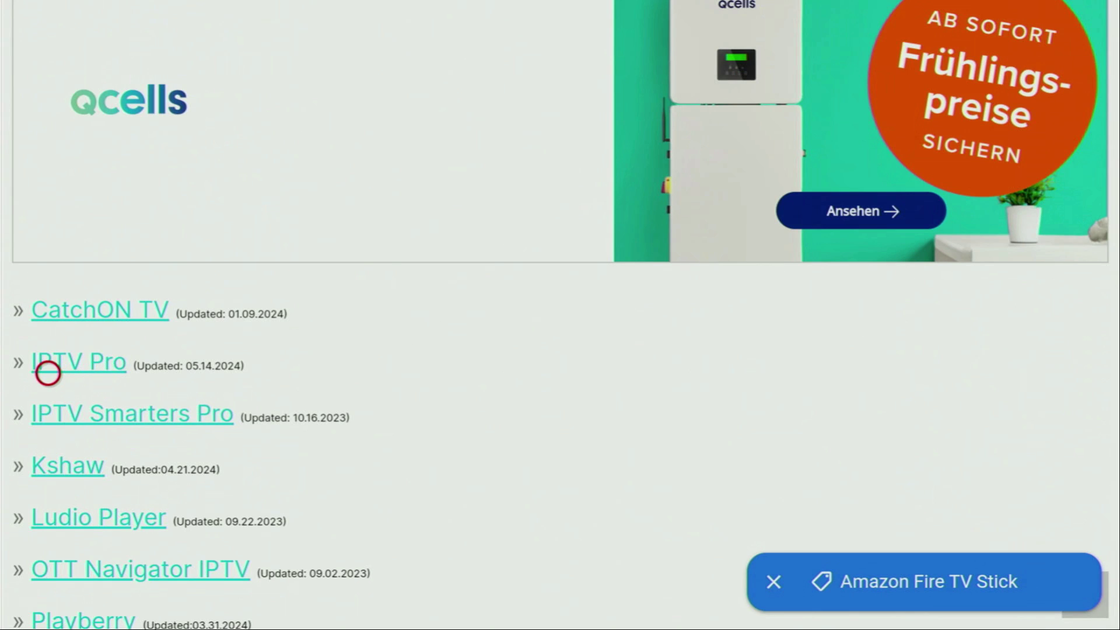
click(48, 371)
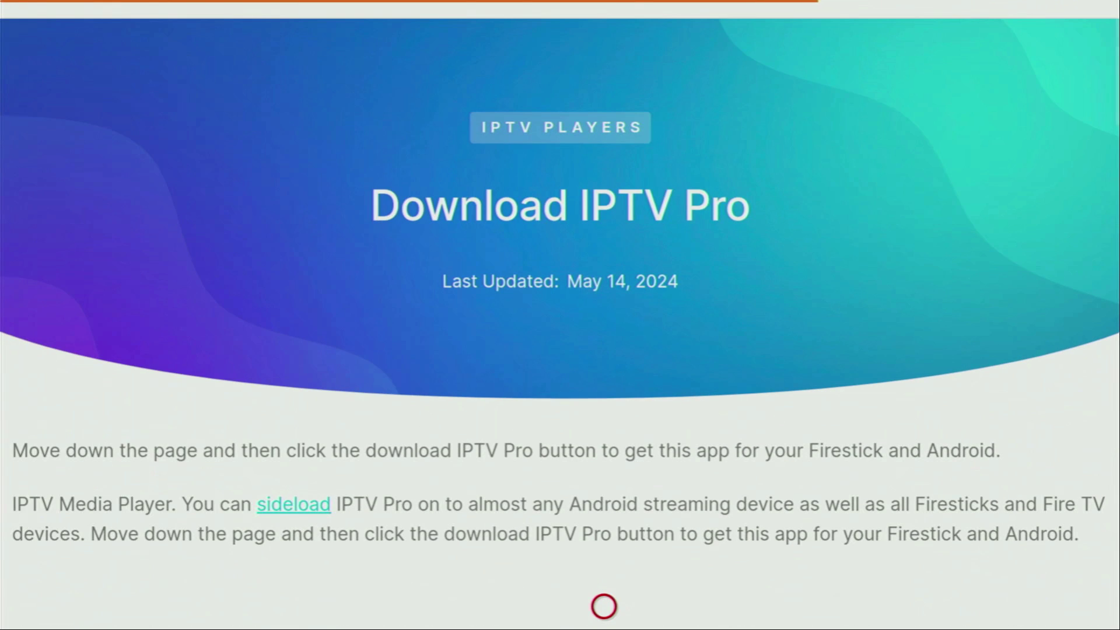
scroll(603, 606, down, 10)
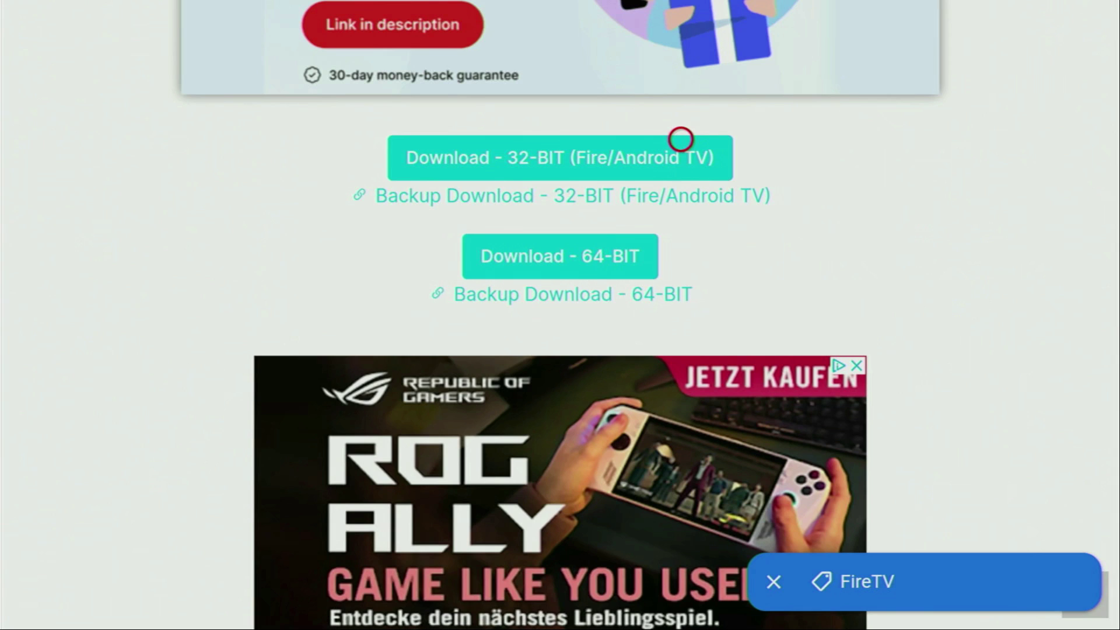
click(680, 139)
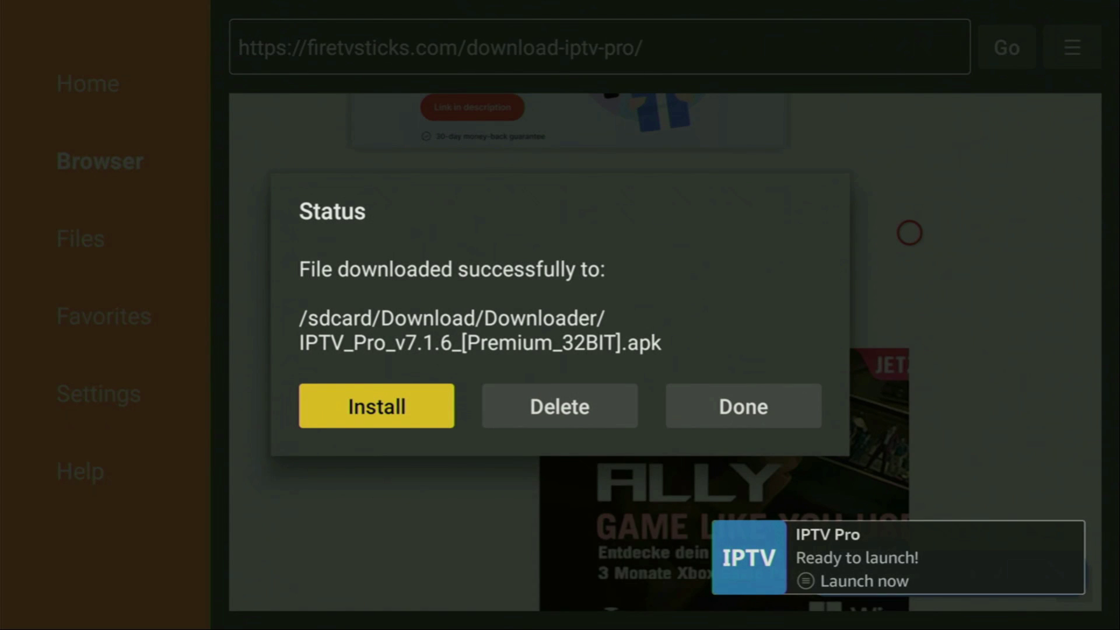
Delete the downloaded IPTV Pro 32-bit APK file to free up storage
key(Right)
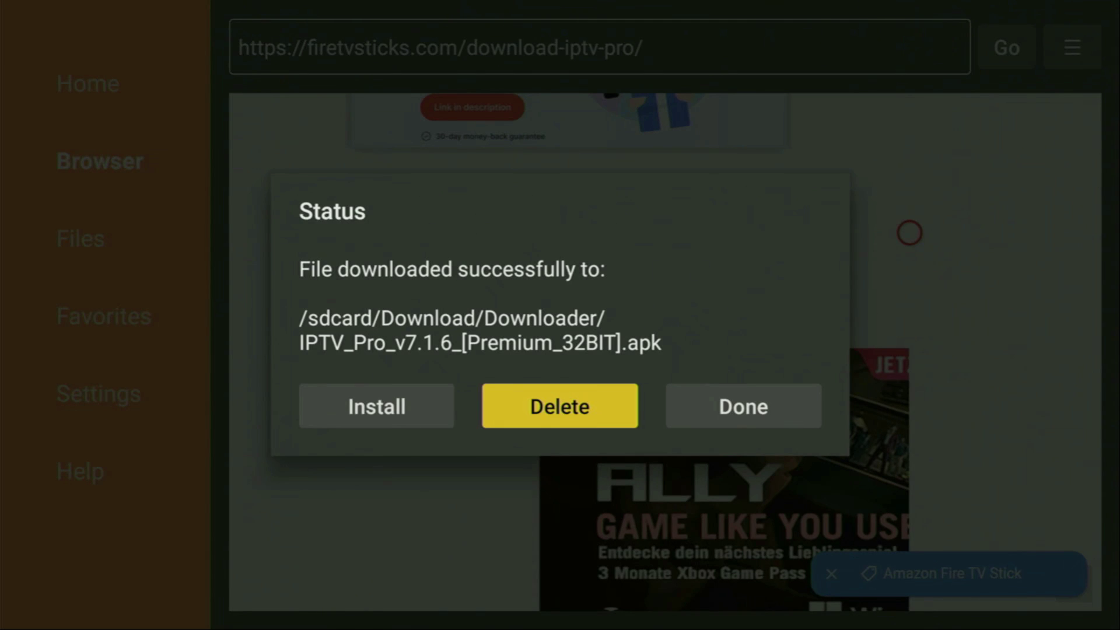
key(Return)
key(Left)
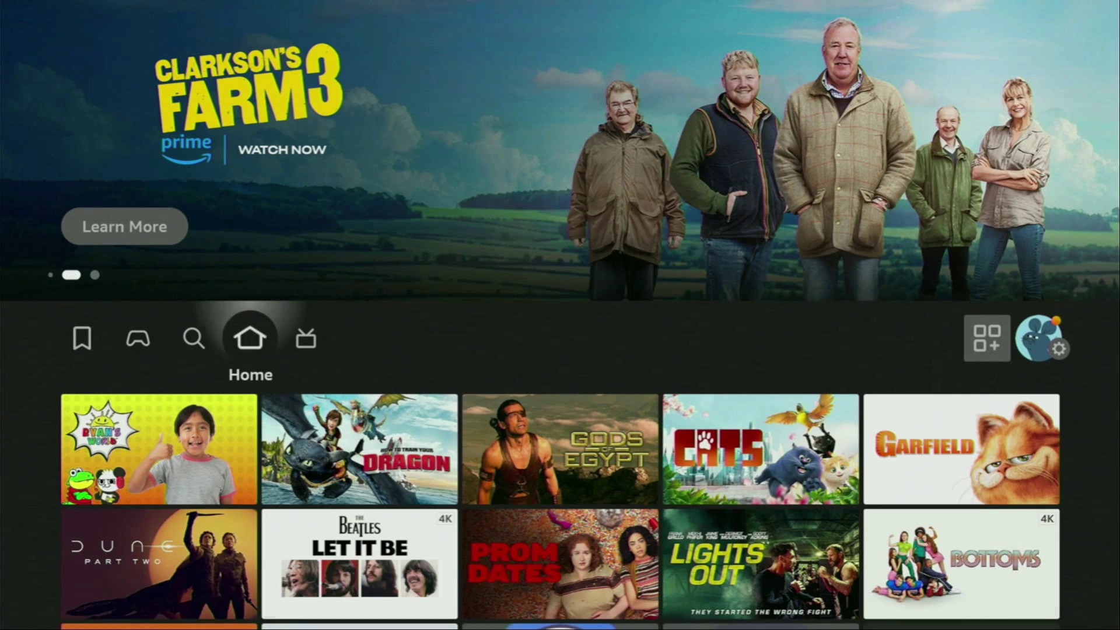
Open the full list of installed apps and channels from the Fire TV home screen
key(Right)
key(Right)
key(Right)
key(Right)
key(Right)
key(Right)
key(Right)
key(Right)
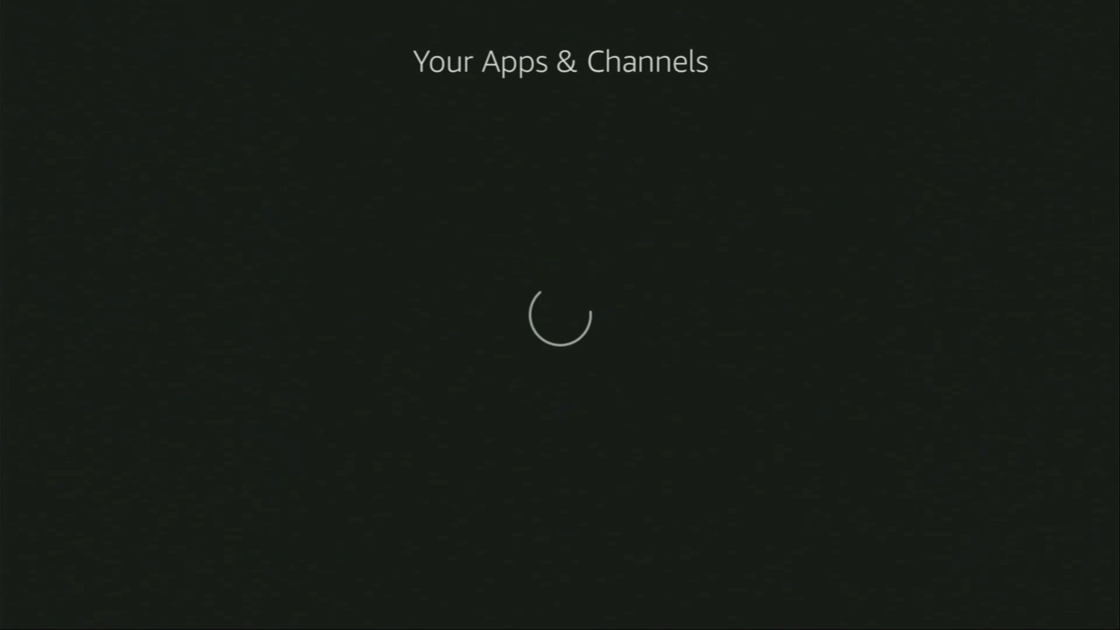
Move the IPTV app to the front of the Your Apps & Channels list
key(Down)
key(Down)
key(Down)
key(Down)
key(Down)
key(Down)
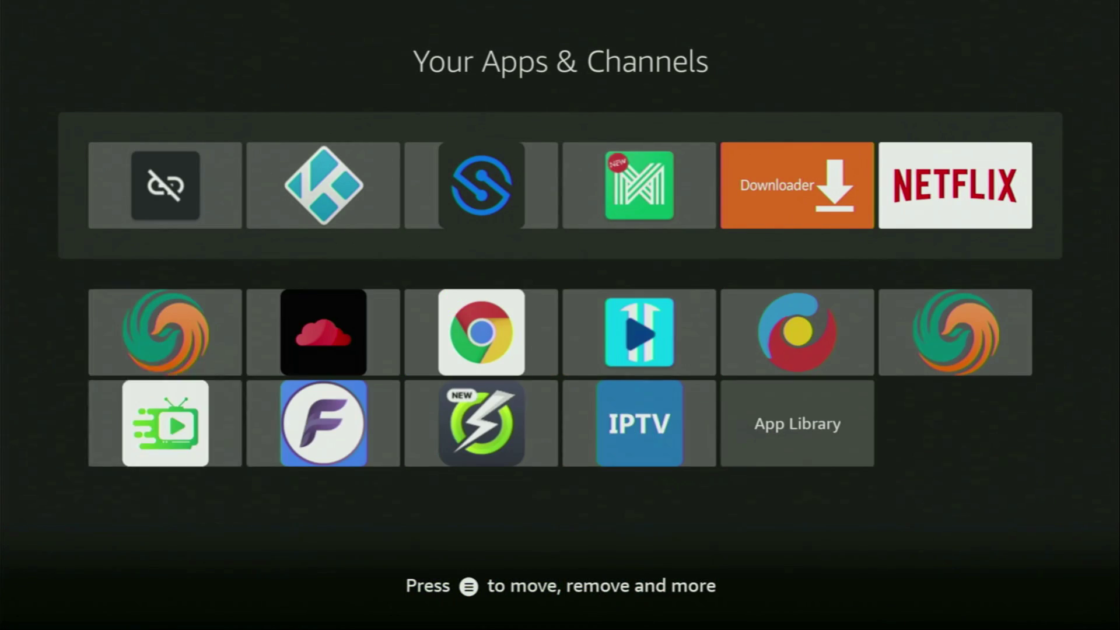
key(Right)
key(Right)
key(Right)
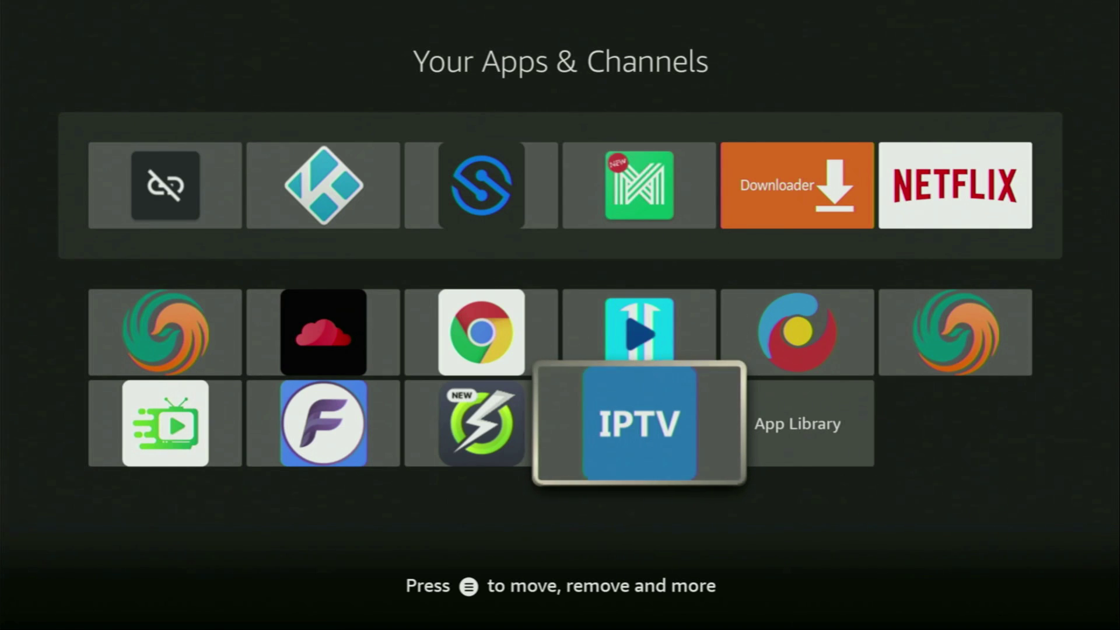
key(Menu)
key(Down)
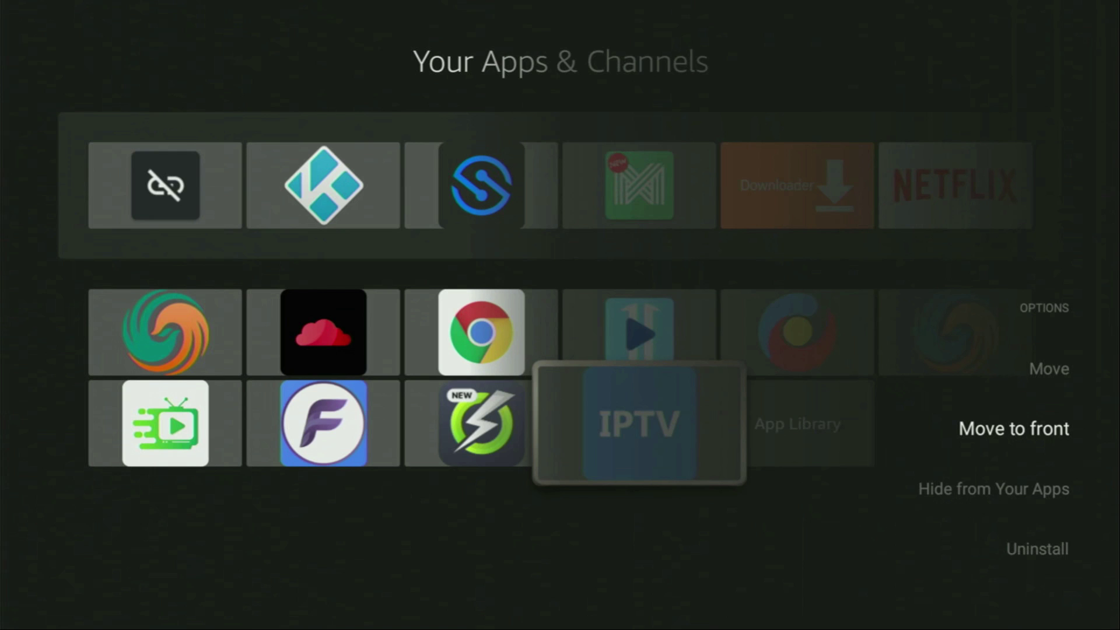
key(Return)
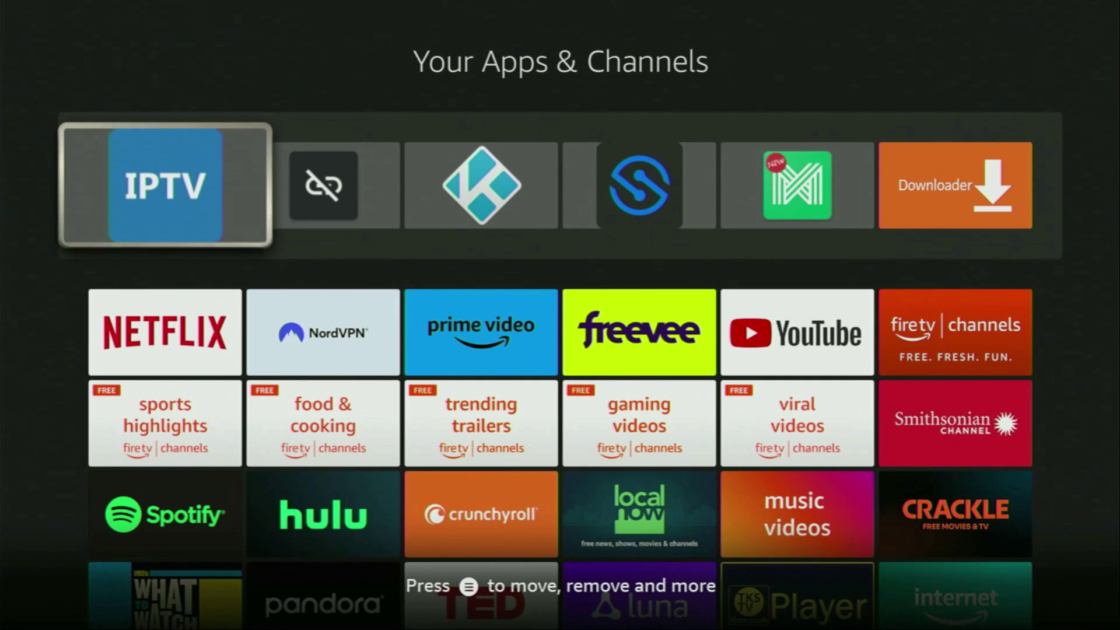
Locate the NordVPN app in the Your Apps & Channels list
key(Down)
key(Right)
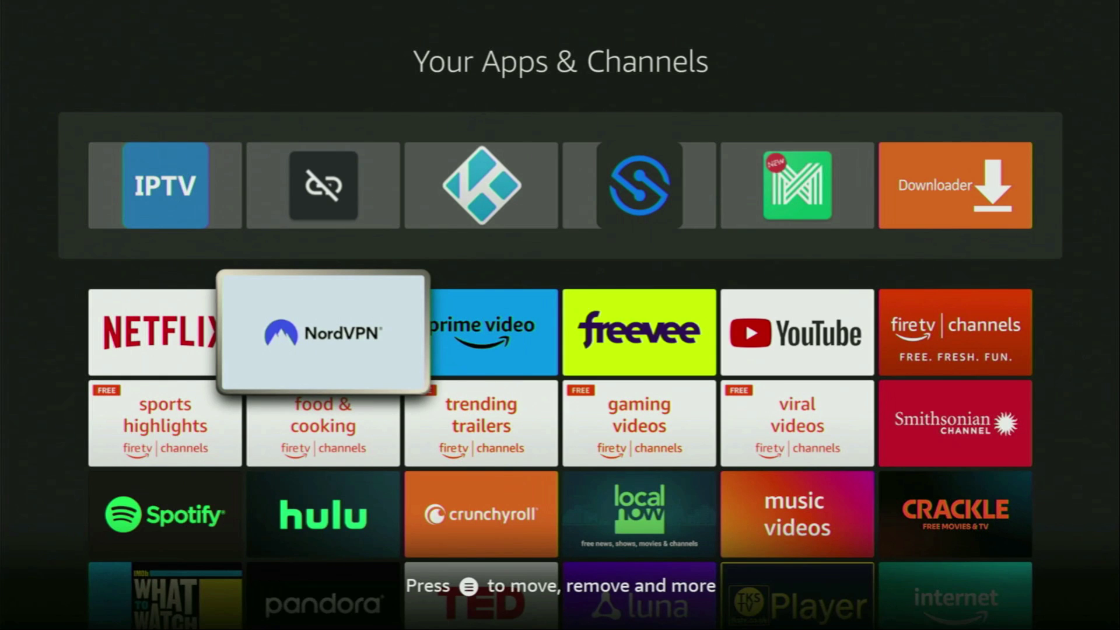
key(Escape)
On the video's YouTube page, find the NordVPN offer link in the description and highlight it in the pinned comment
scroll(400, 525, down, 6)
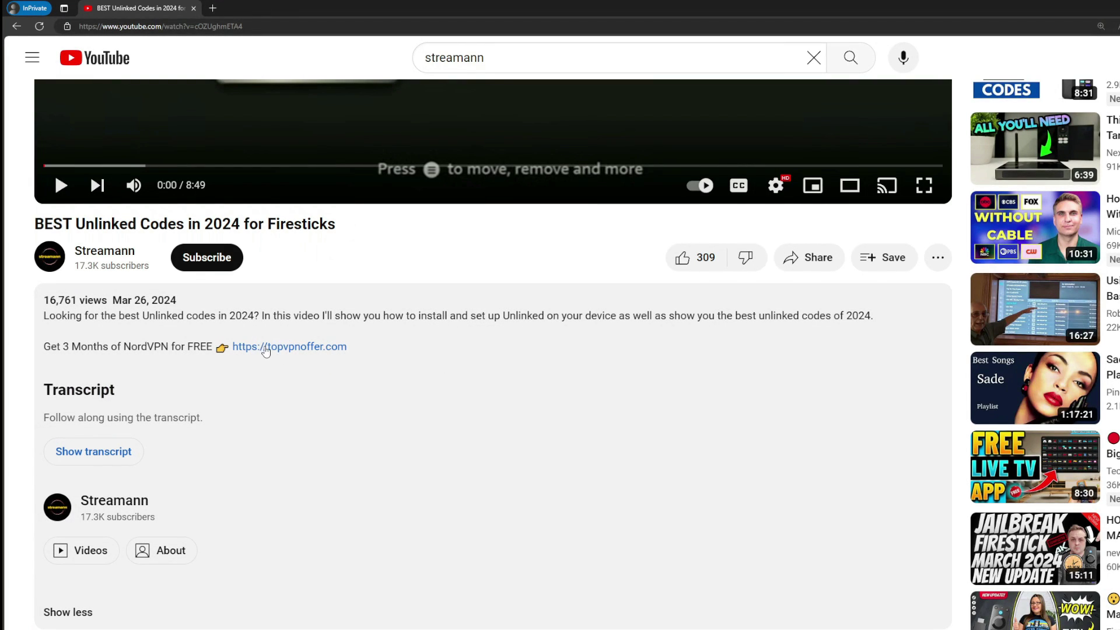
scroll(279, 416, down, 5)
drag(408, 485, 266, 489)
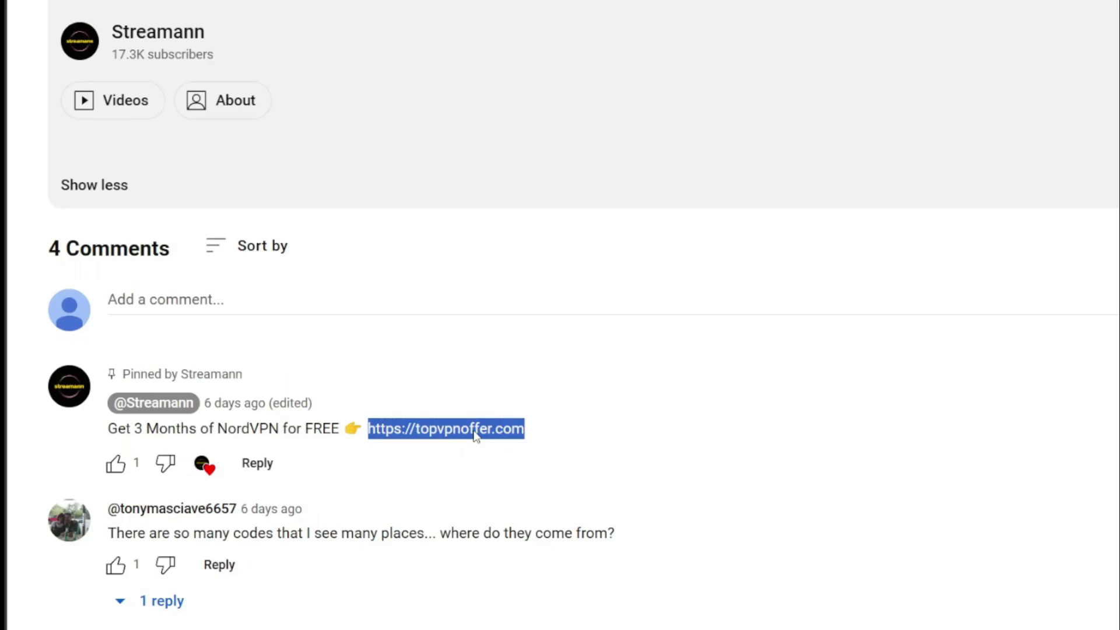
click(420, 458)
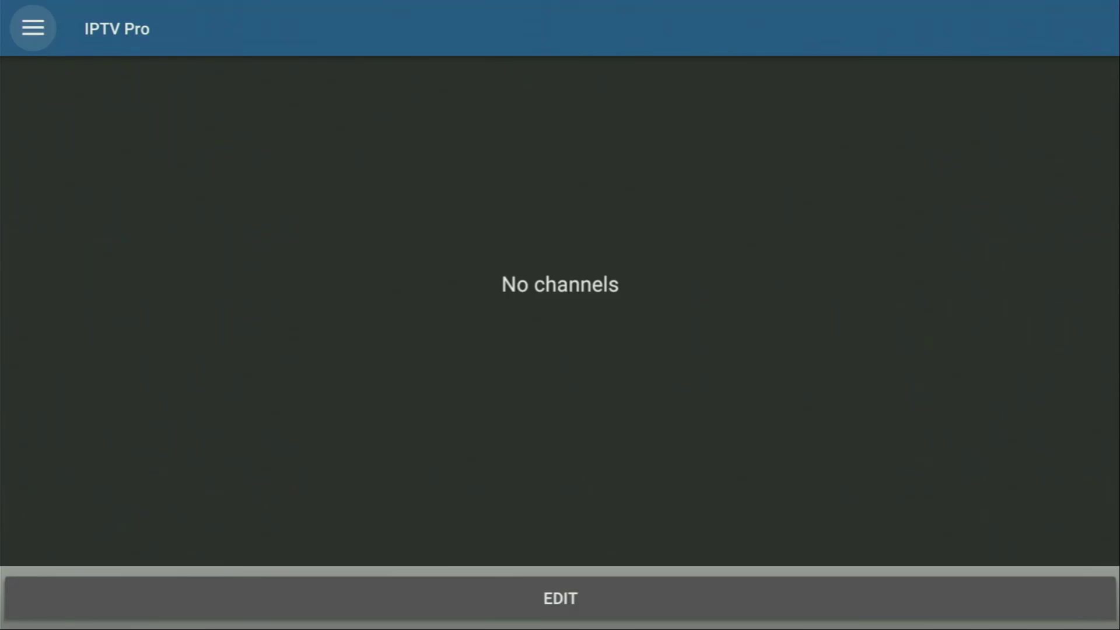
Open the Playlists page in IPTV Pro and bring up the Add URL form for a new playlist
key(Return)
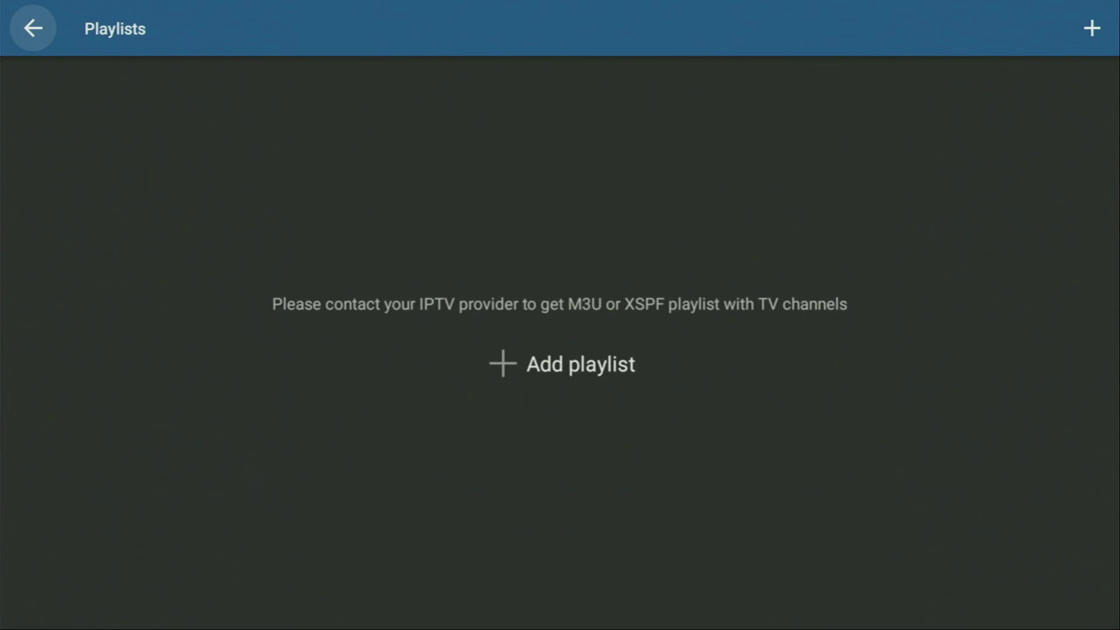
click(560, 363)
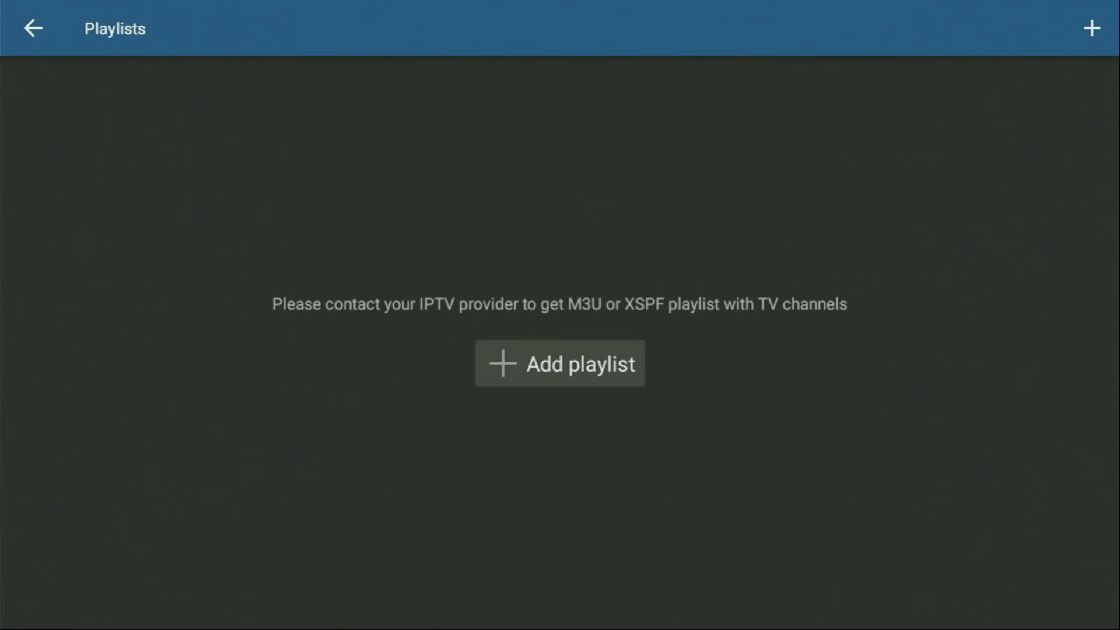
key(Return)
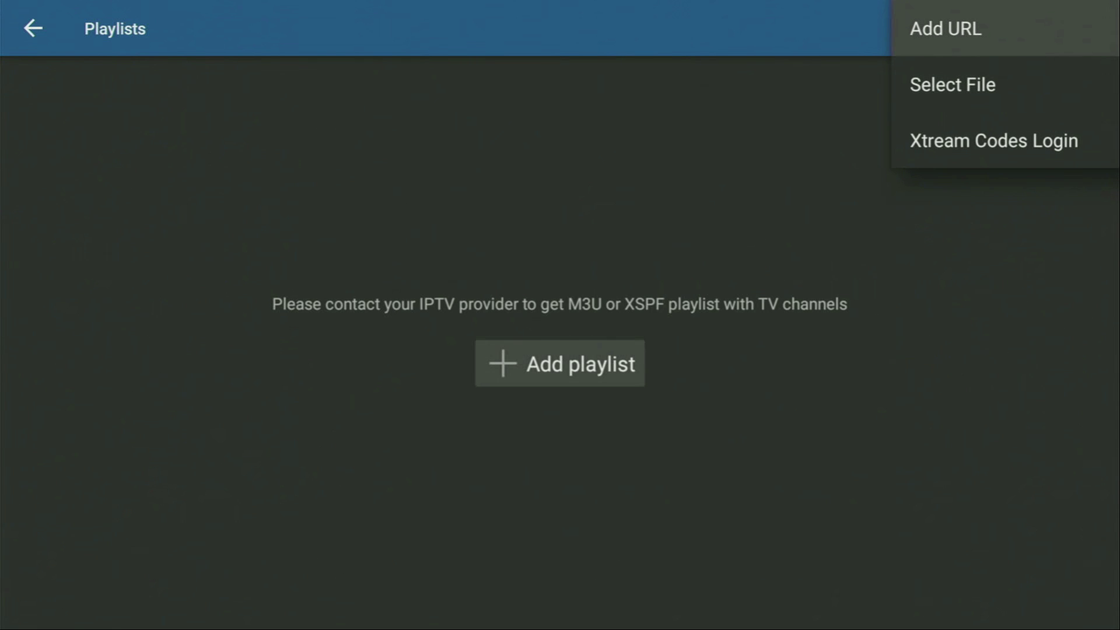
key(Down)
key(Up)
key(Return)
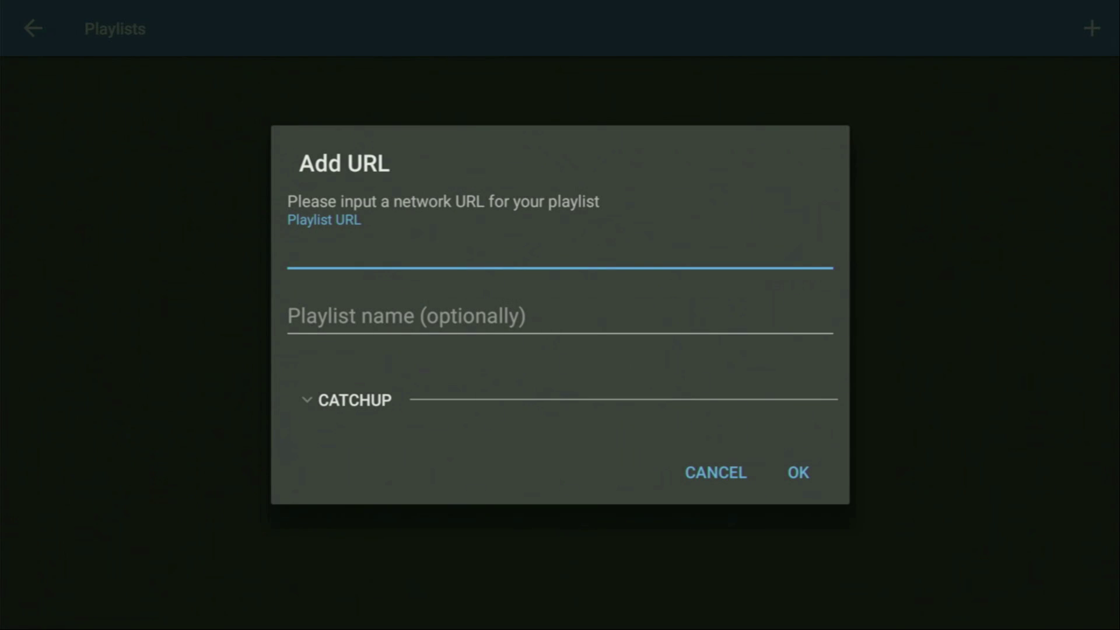
Review the playlist URL, playlist name and Catchup fields of the Add URL form, then close it without entering anything
key(Down)
key(Up)
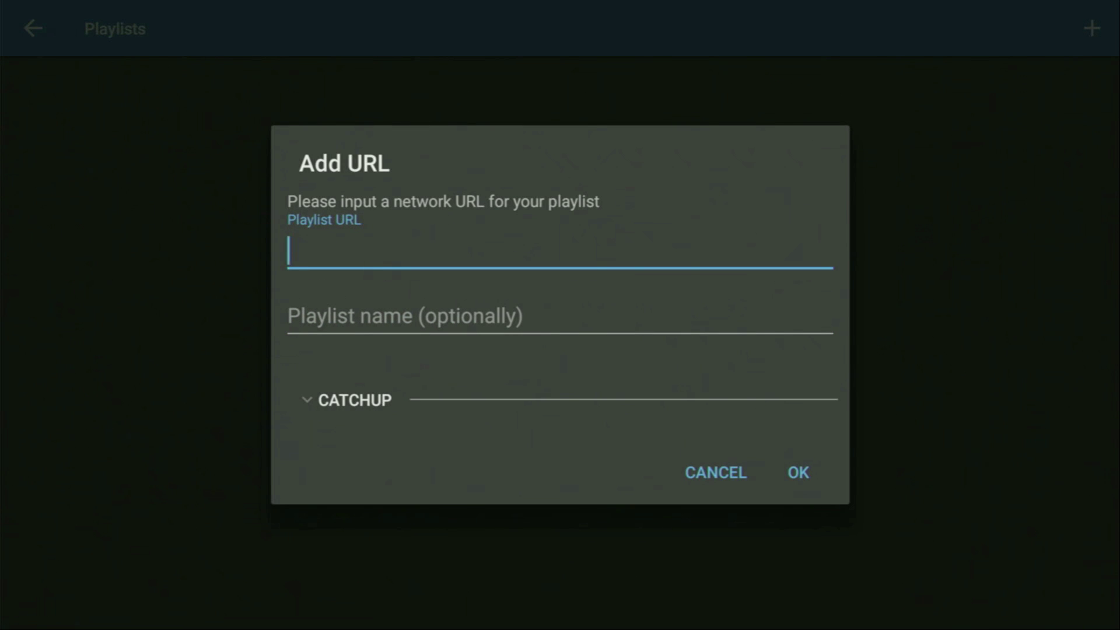
key(Down)
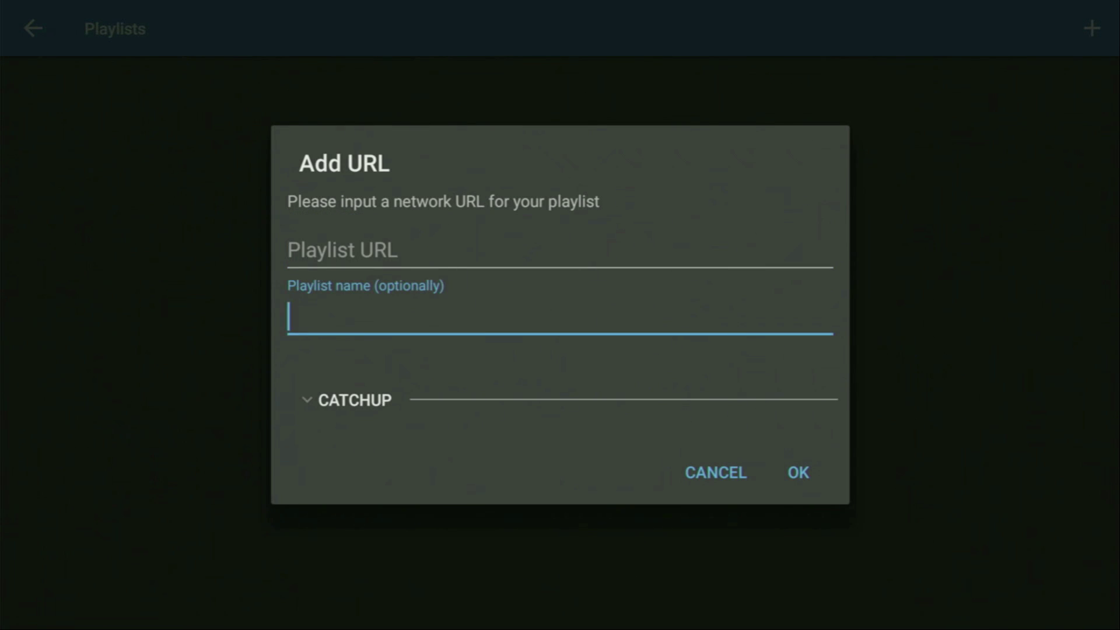
key(Down)
key(Down)
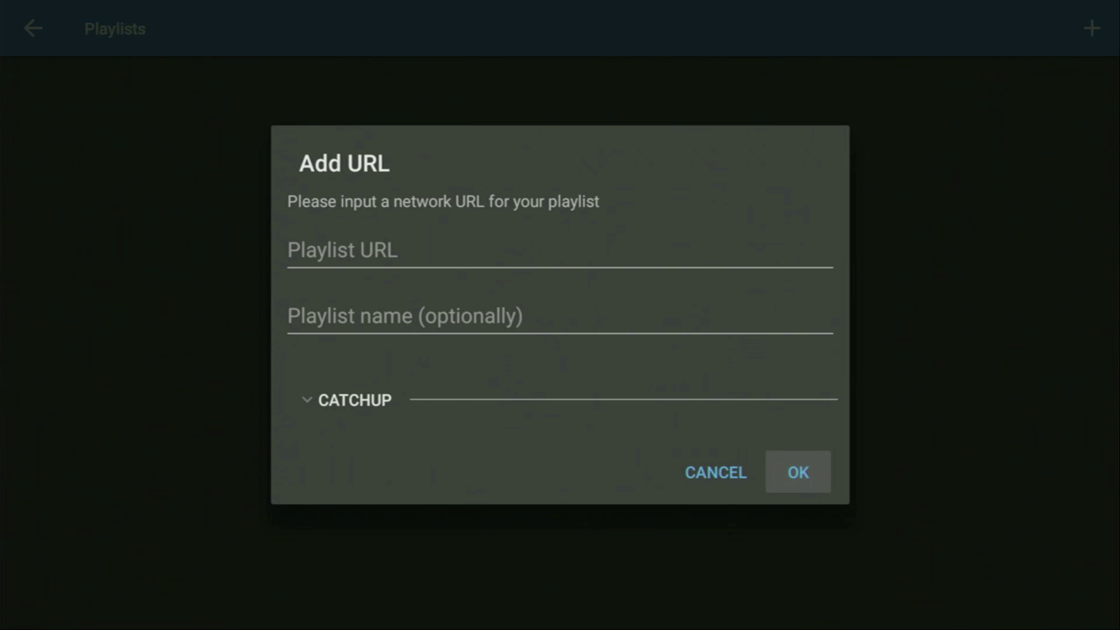
key(Return)
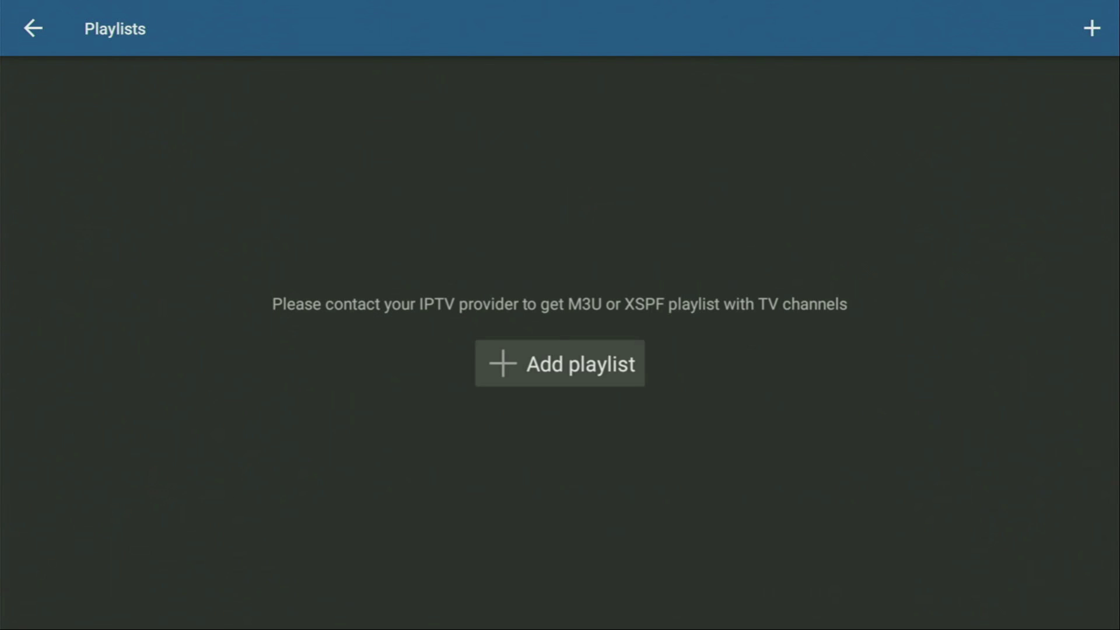
Bring up the Xtream Codes Login form for a new playlist
click(33, 28)
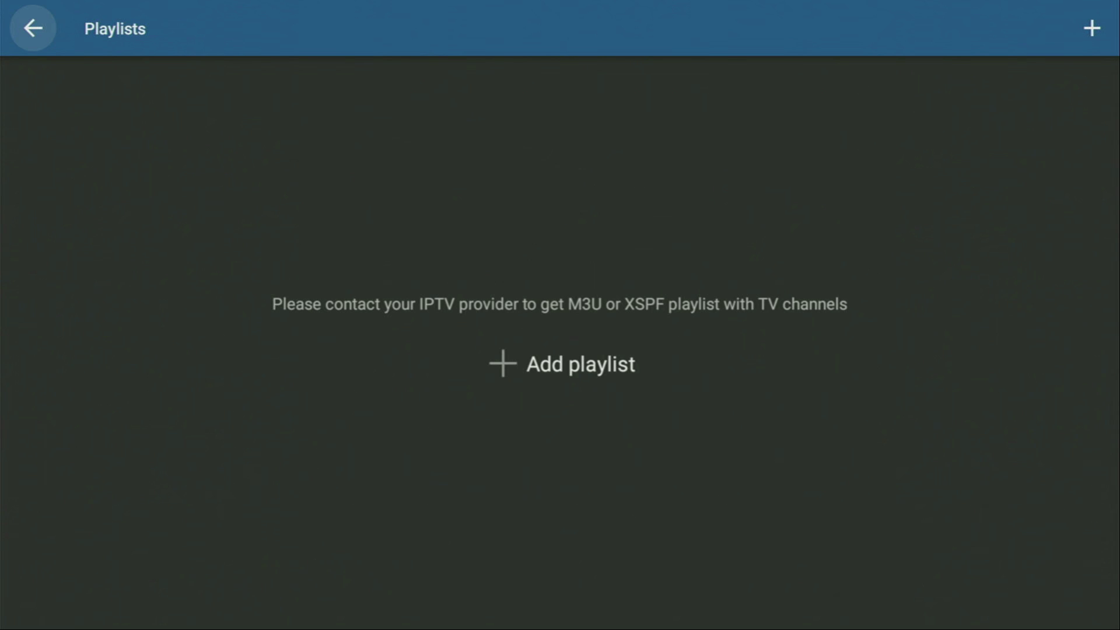
click(560, 363)
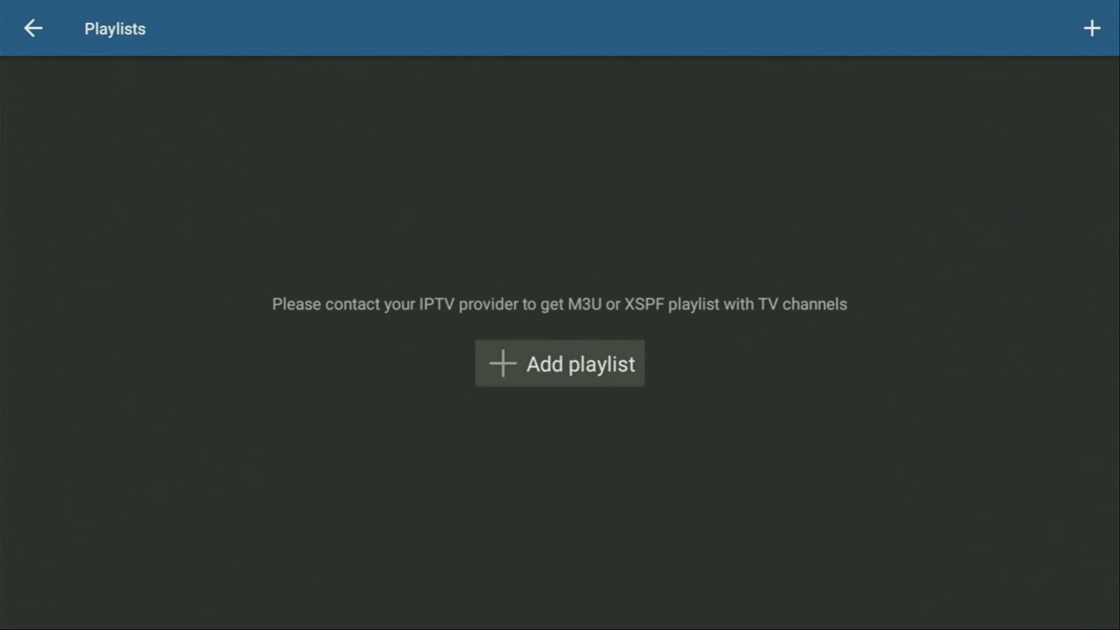
key(Return)
key(Down)
key(Down)
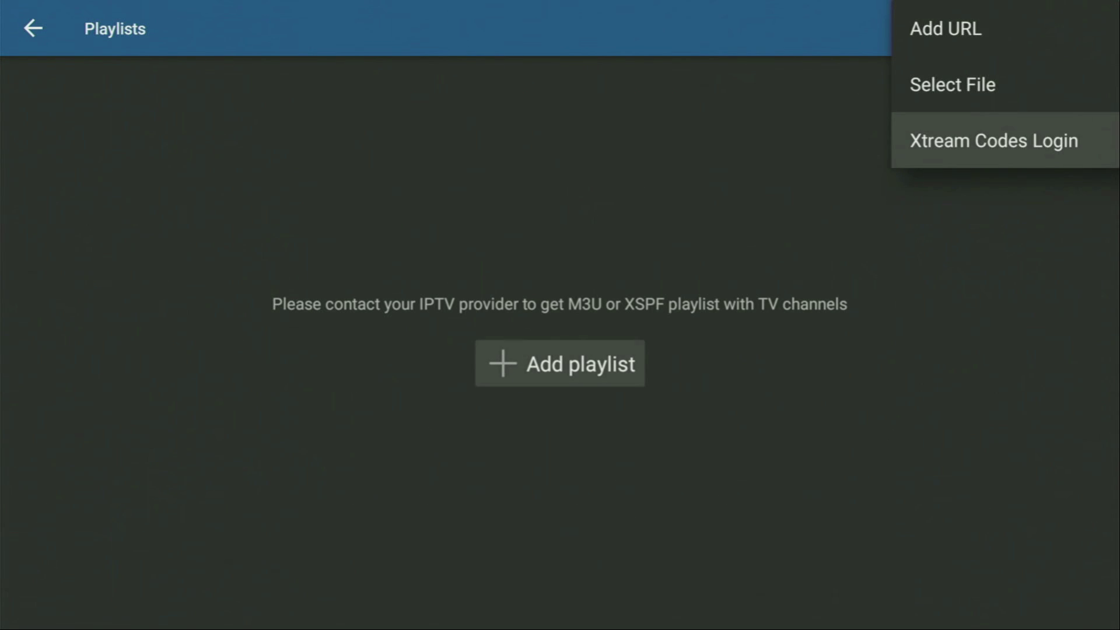
key(Return)
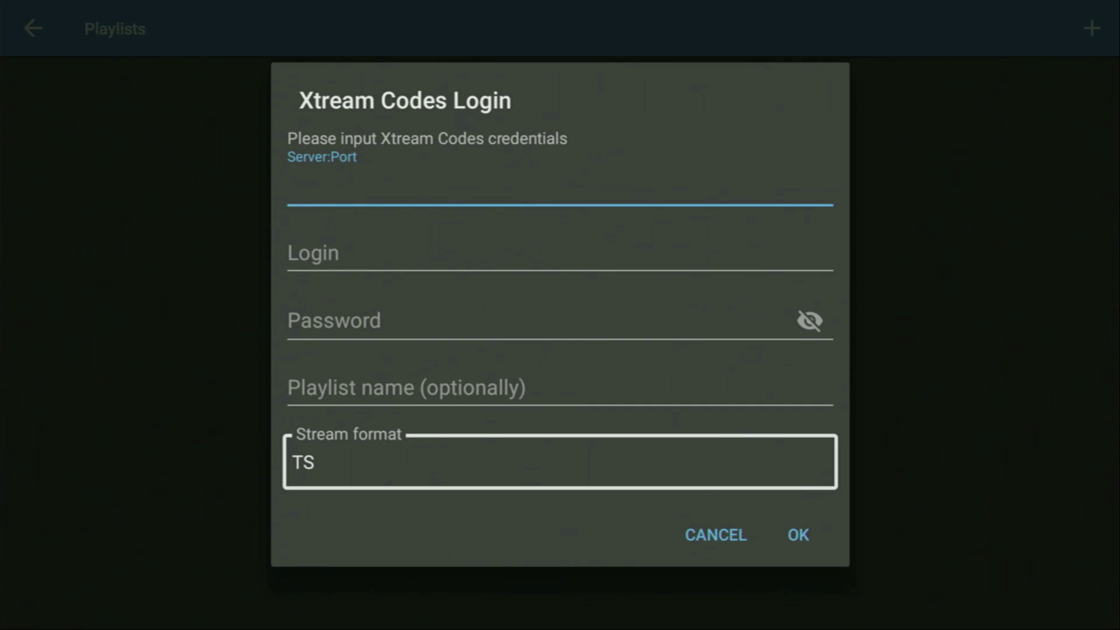
Review the server, login, password, playlist name and stream format fields of the Xtream Codes form, then close it with the credentials left blank
click(559, 388)
key(Up)
key(Up)
key(Up)
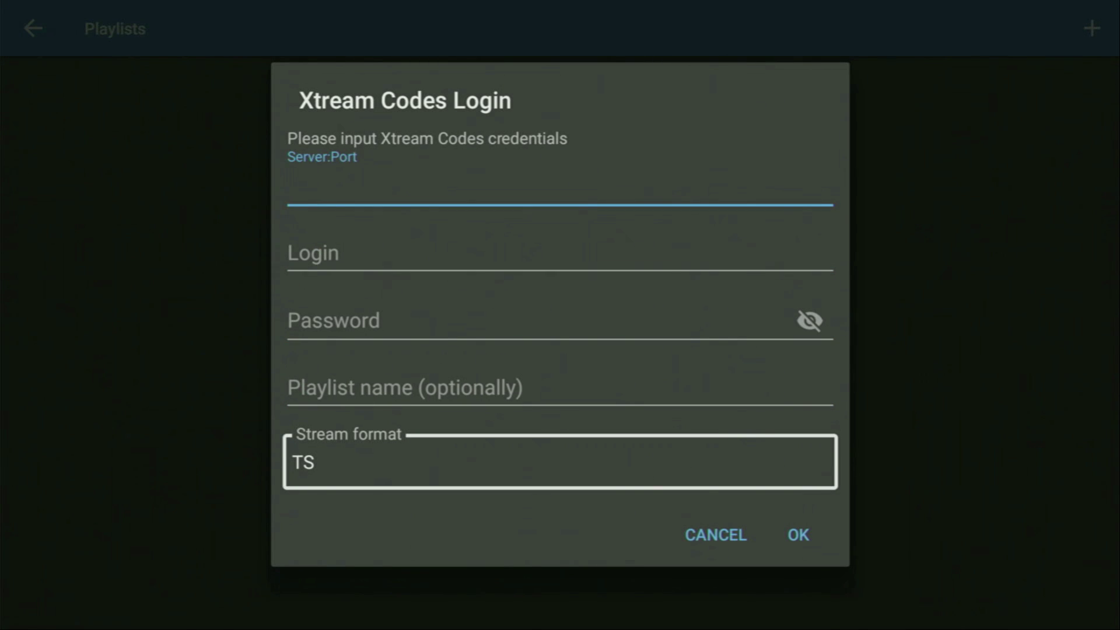
key(Down)
key(Down)
key(Down)
key(Up)
key(Up)
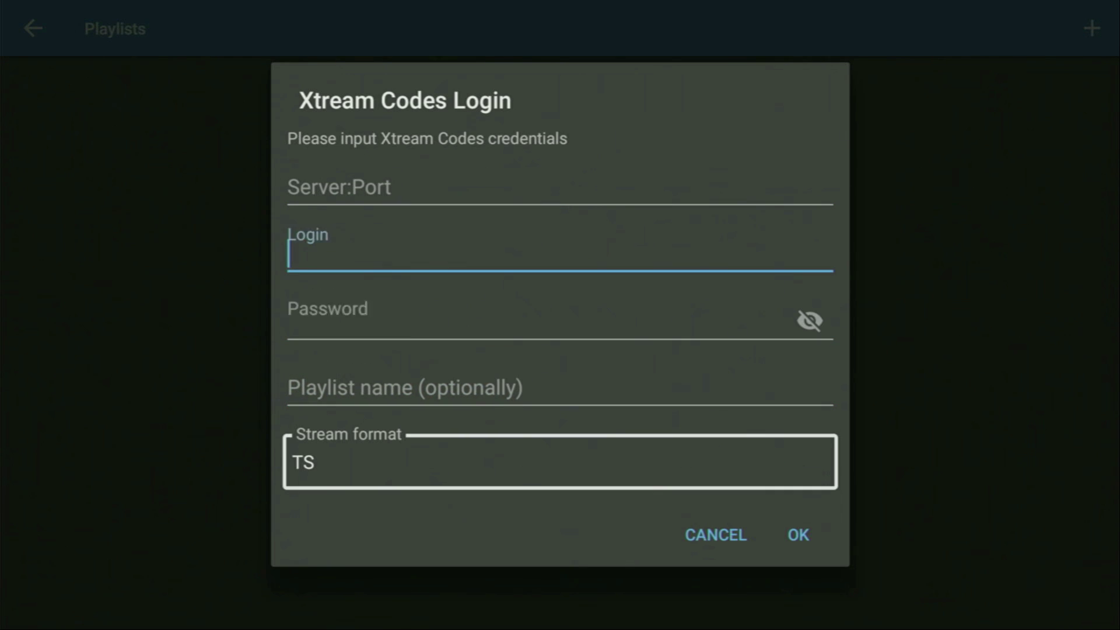
key(Down)
key(Down)
key(Down)
key(Down)
key(Right)
key(Return)
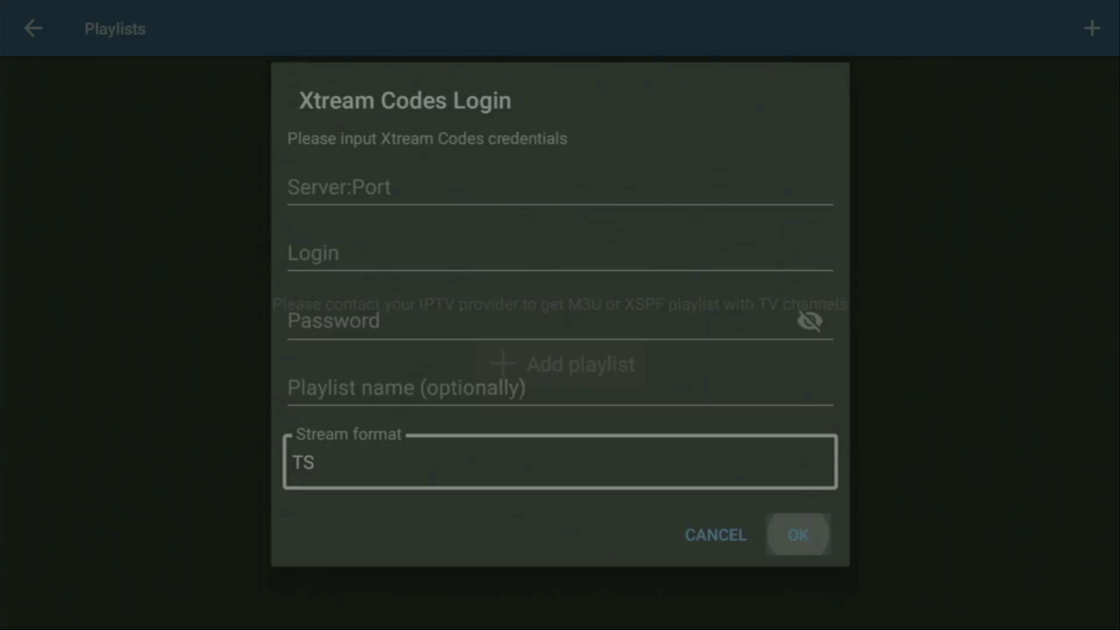